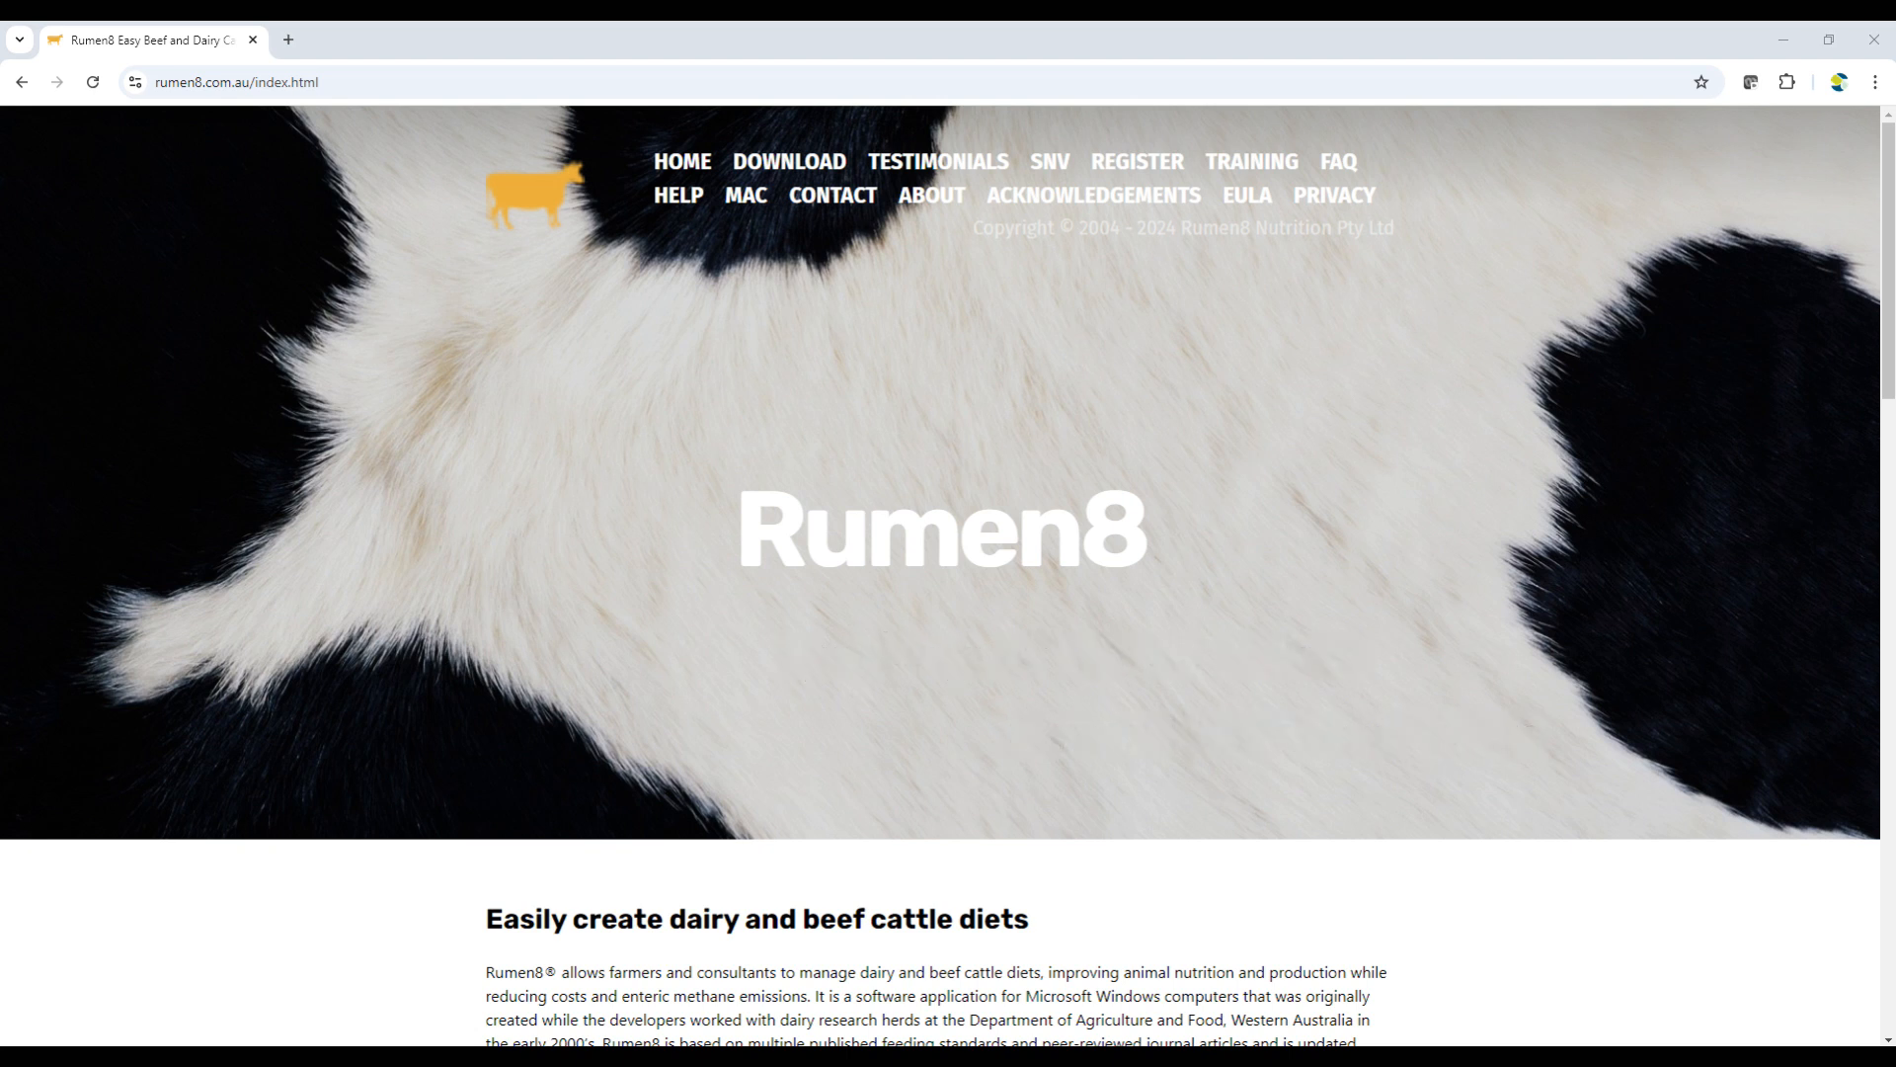
Step: Open the Rumen8 website's download page and read the registration and system requirements
click(771, 174)
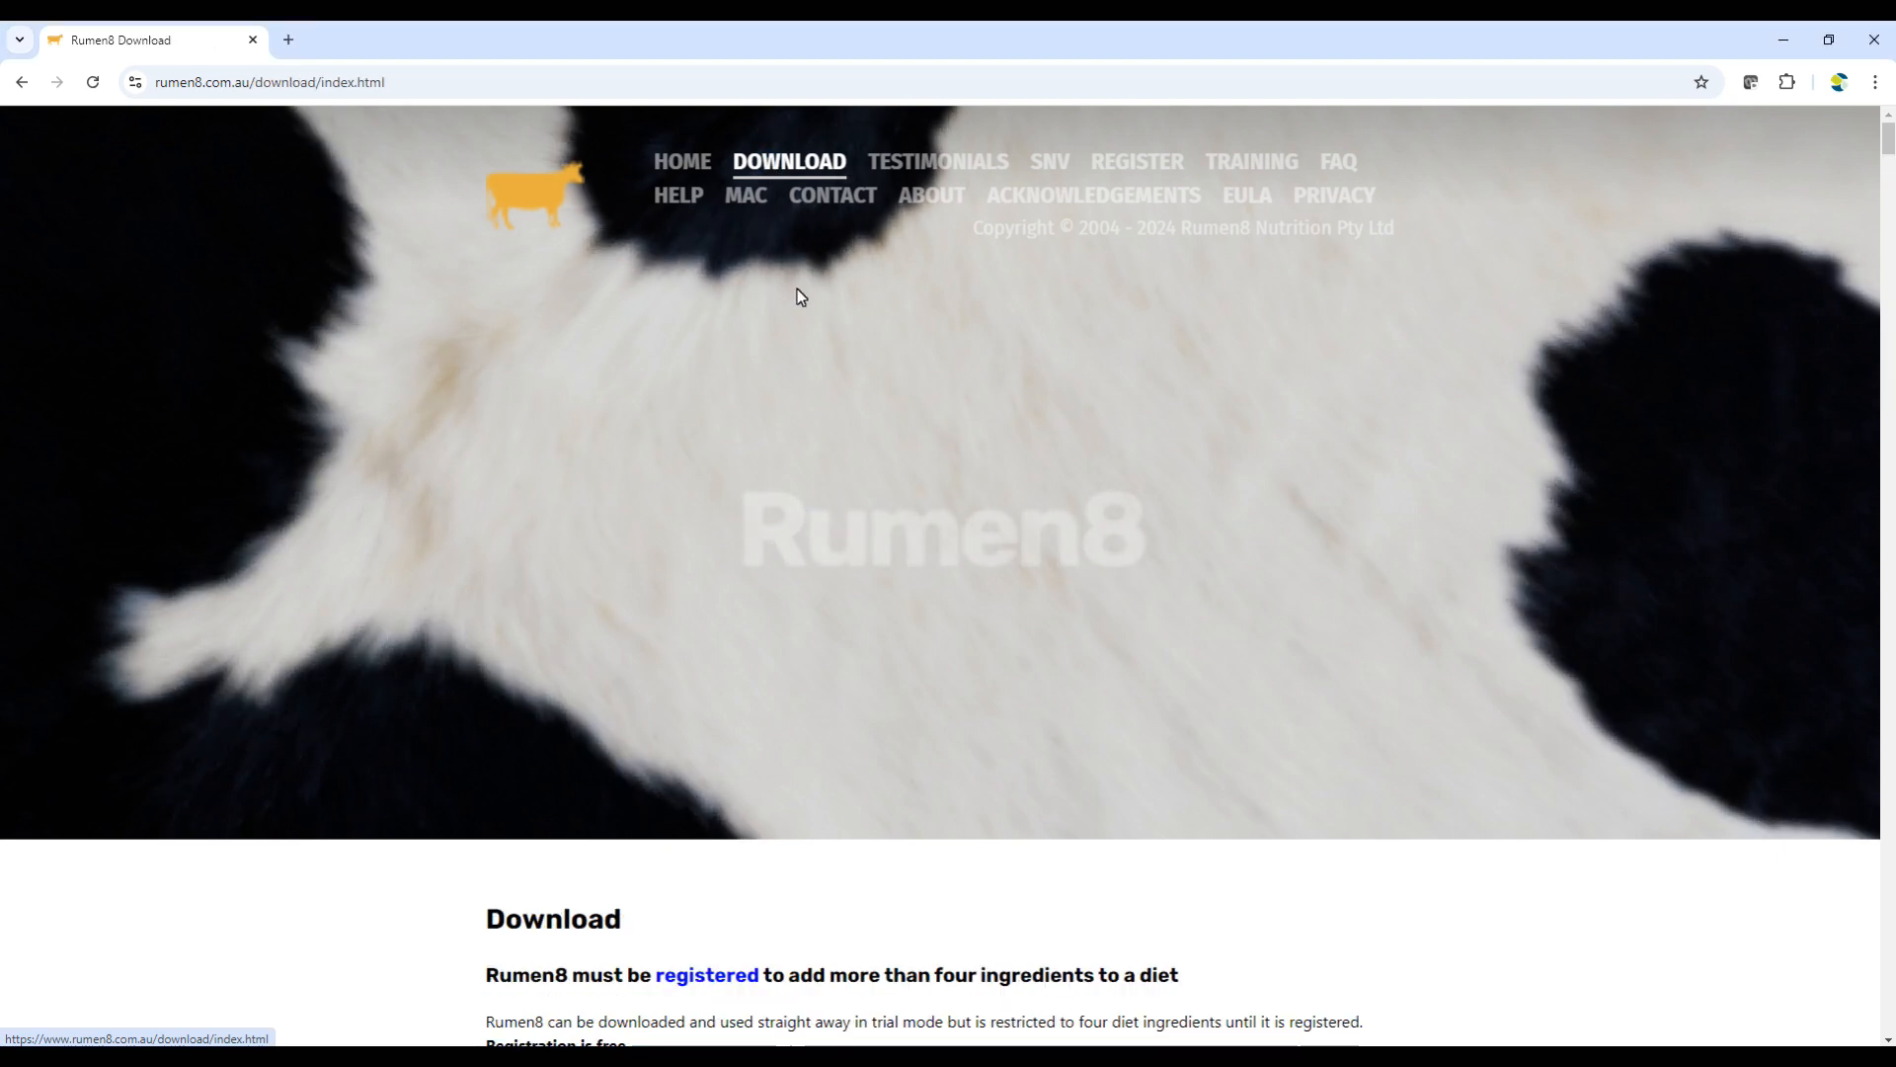
scroll(790, 699, down, 4)
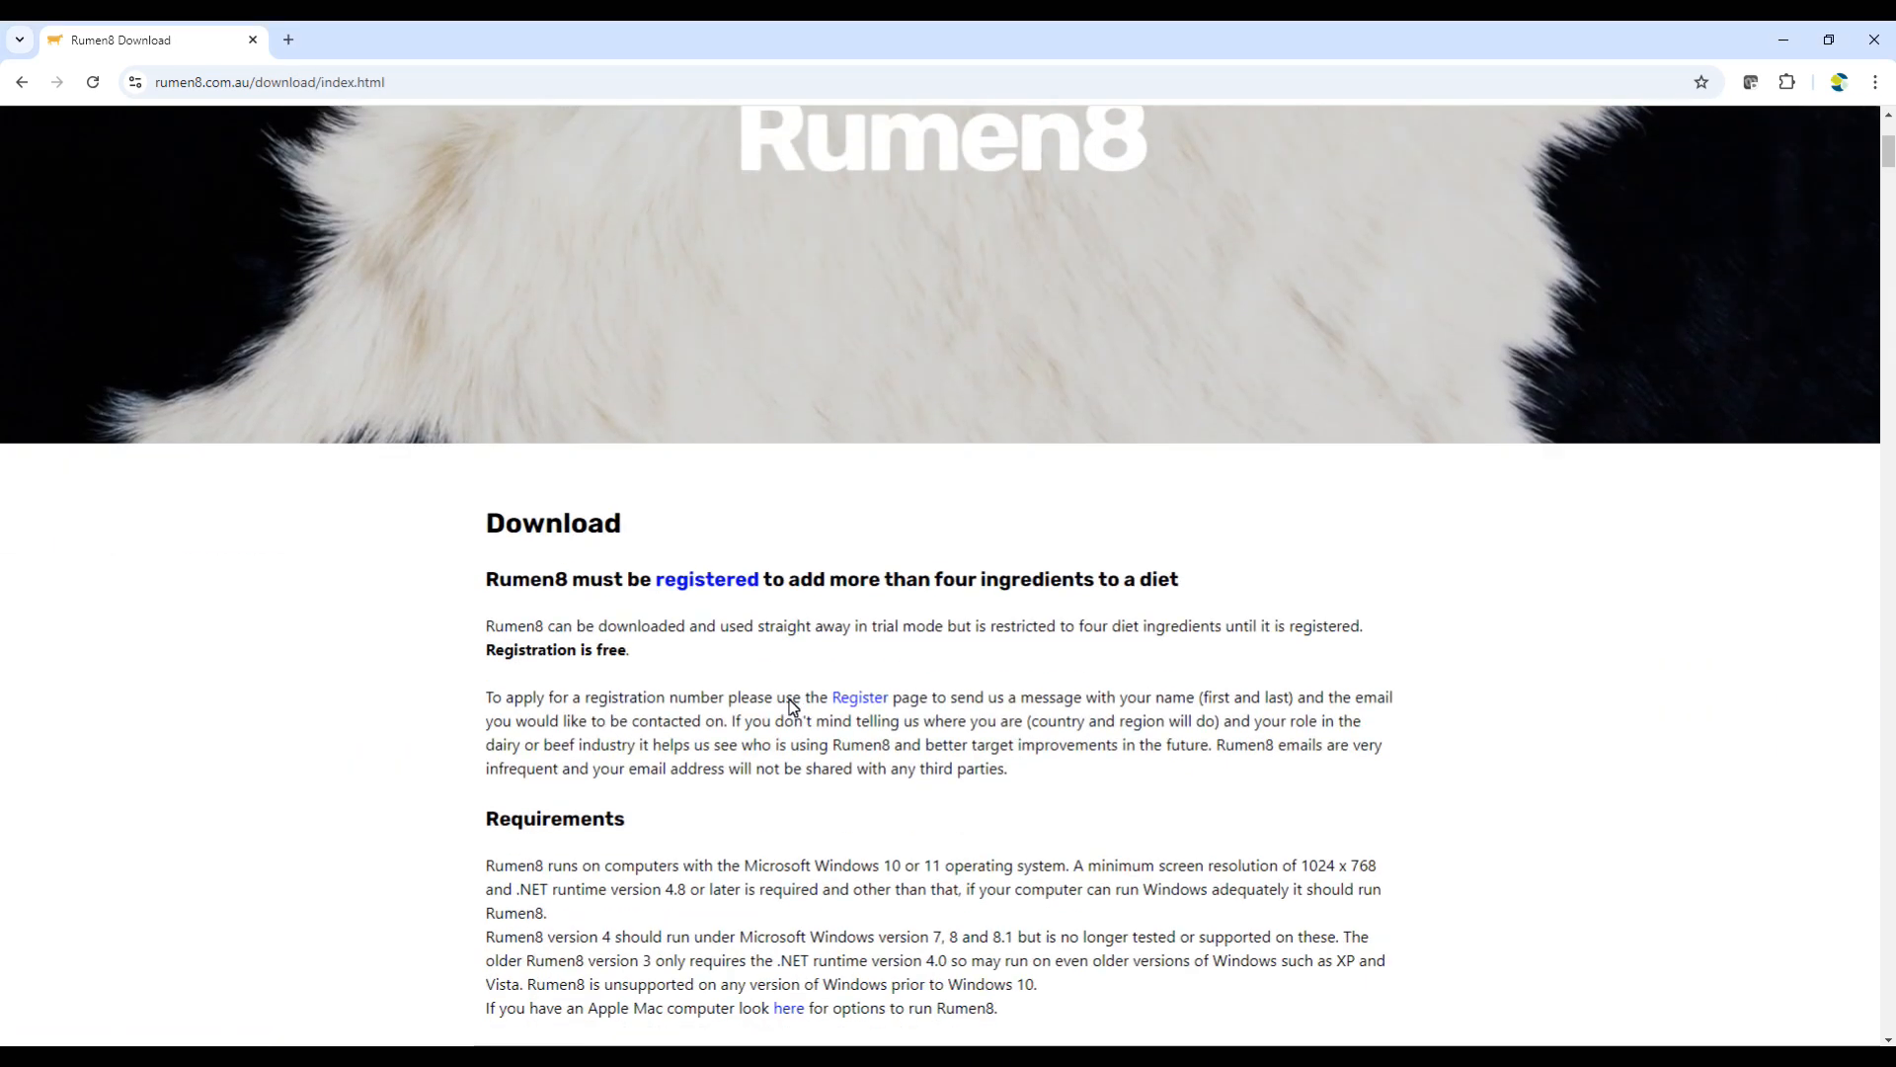
scroll(790, 706, down, 3)
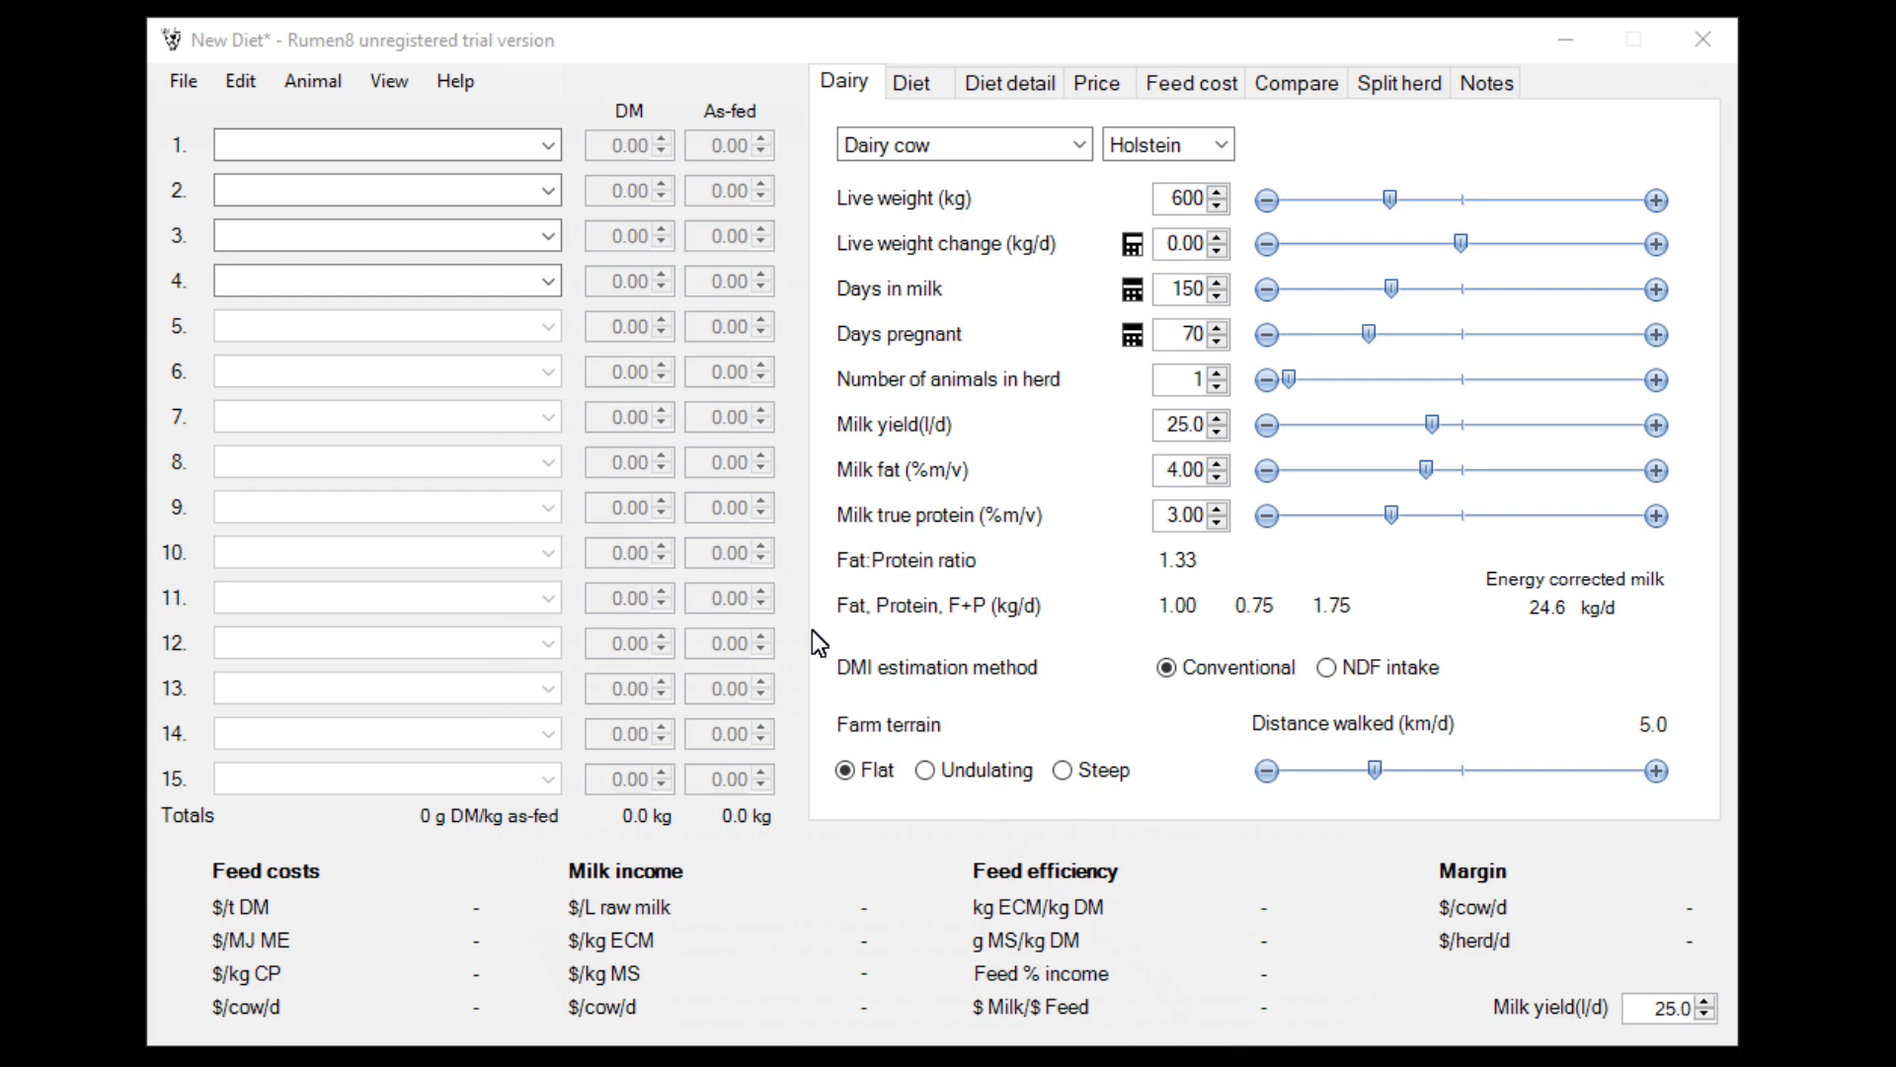
Step: Change the program from dairy to beef without saving the current diet, and switch it to Compact Mode
click(188, 84)
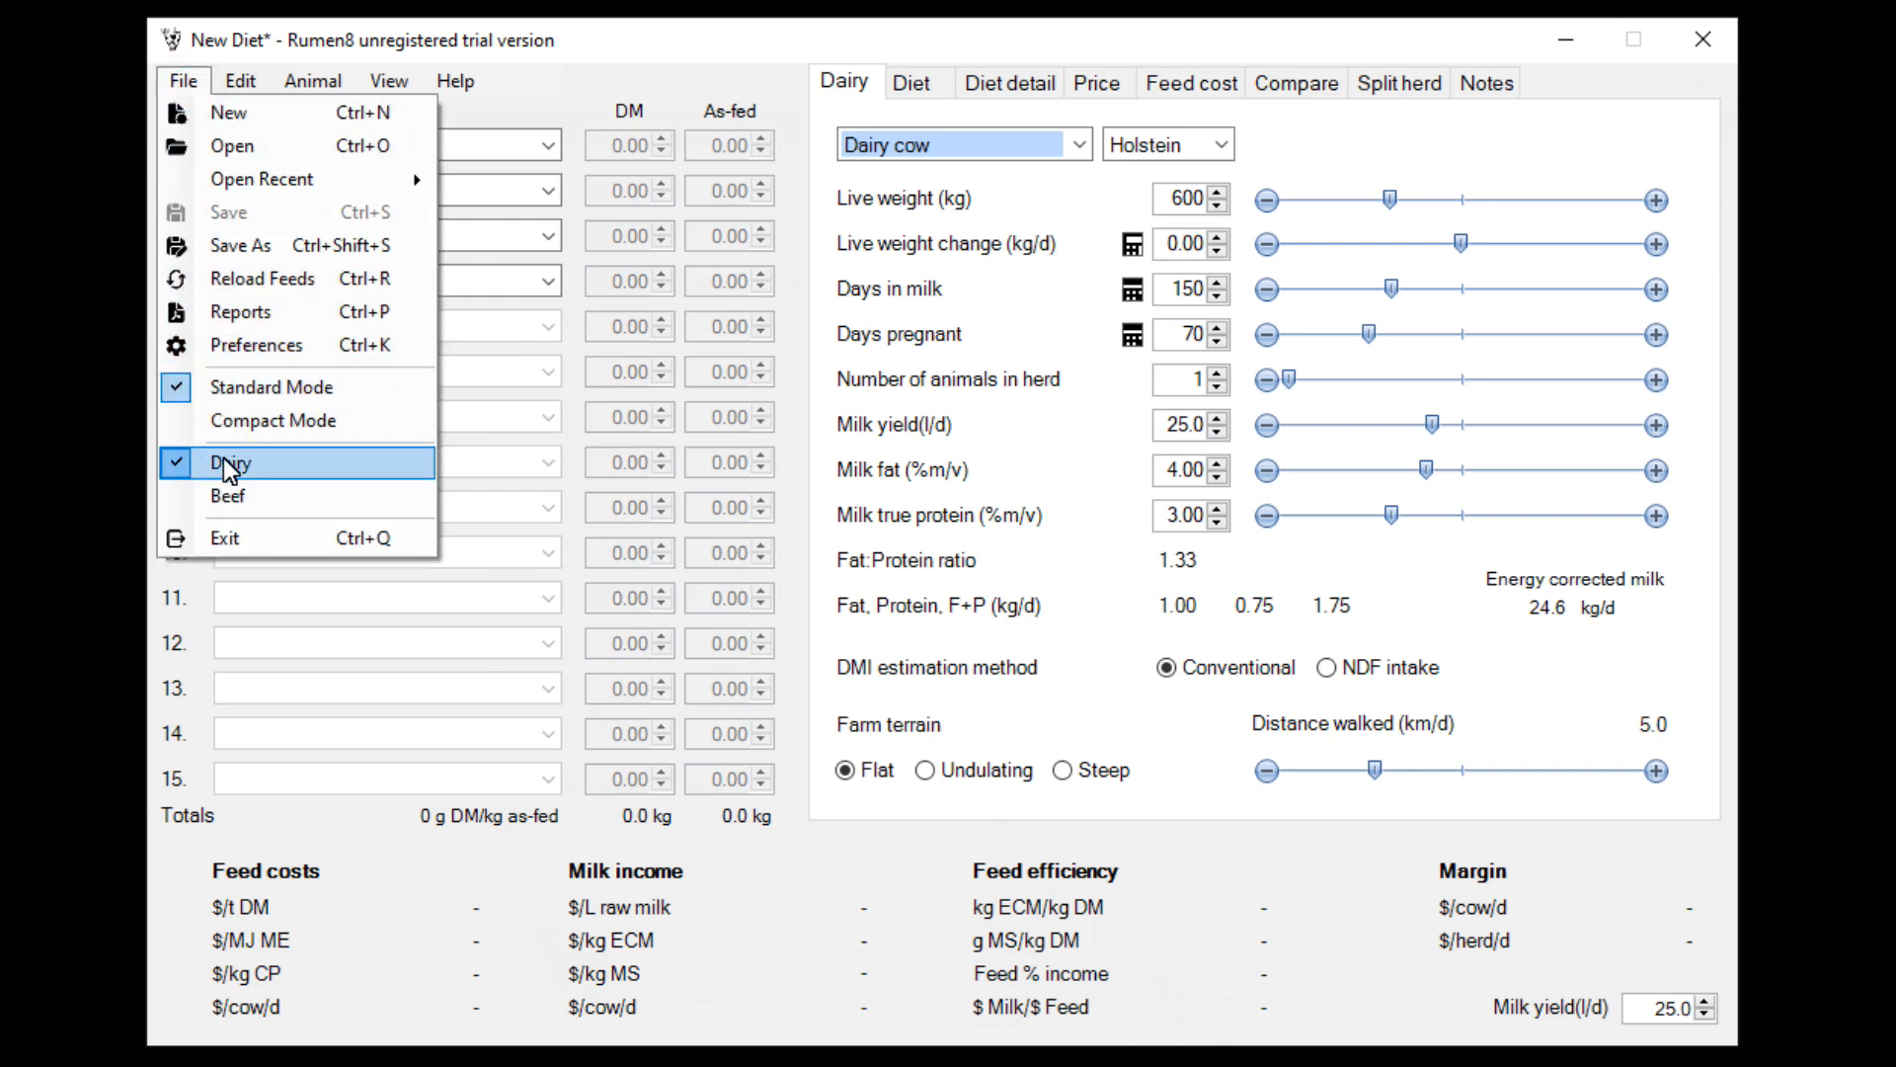
click(256, 501)
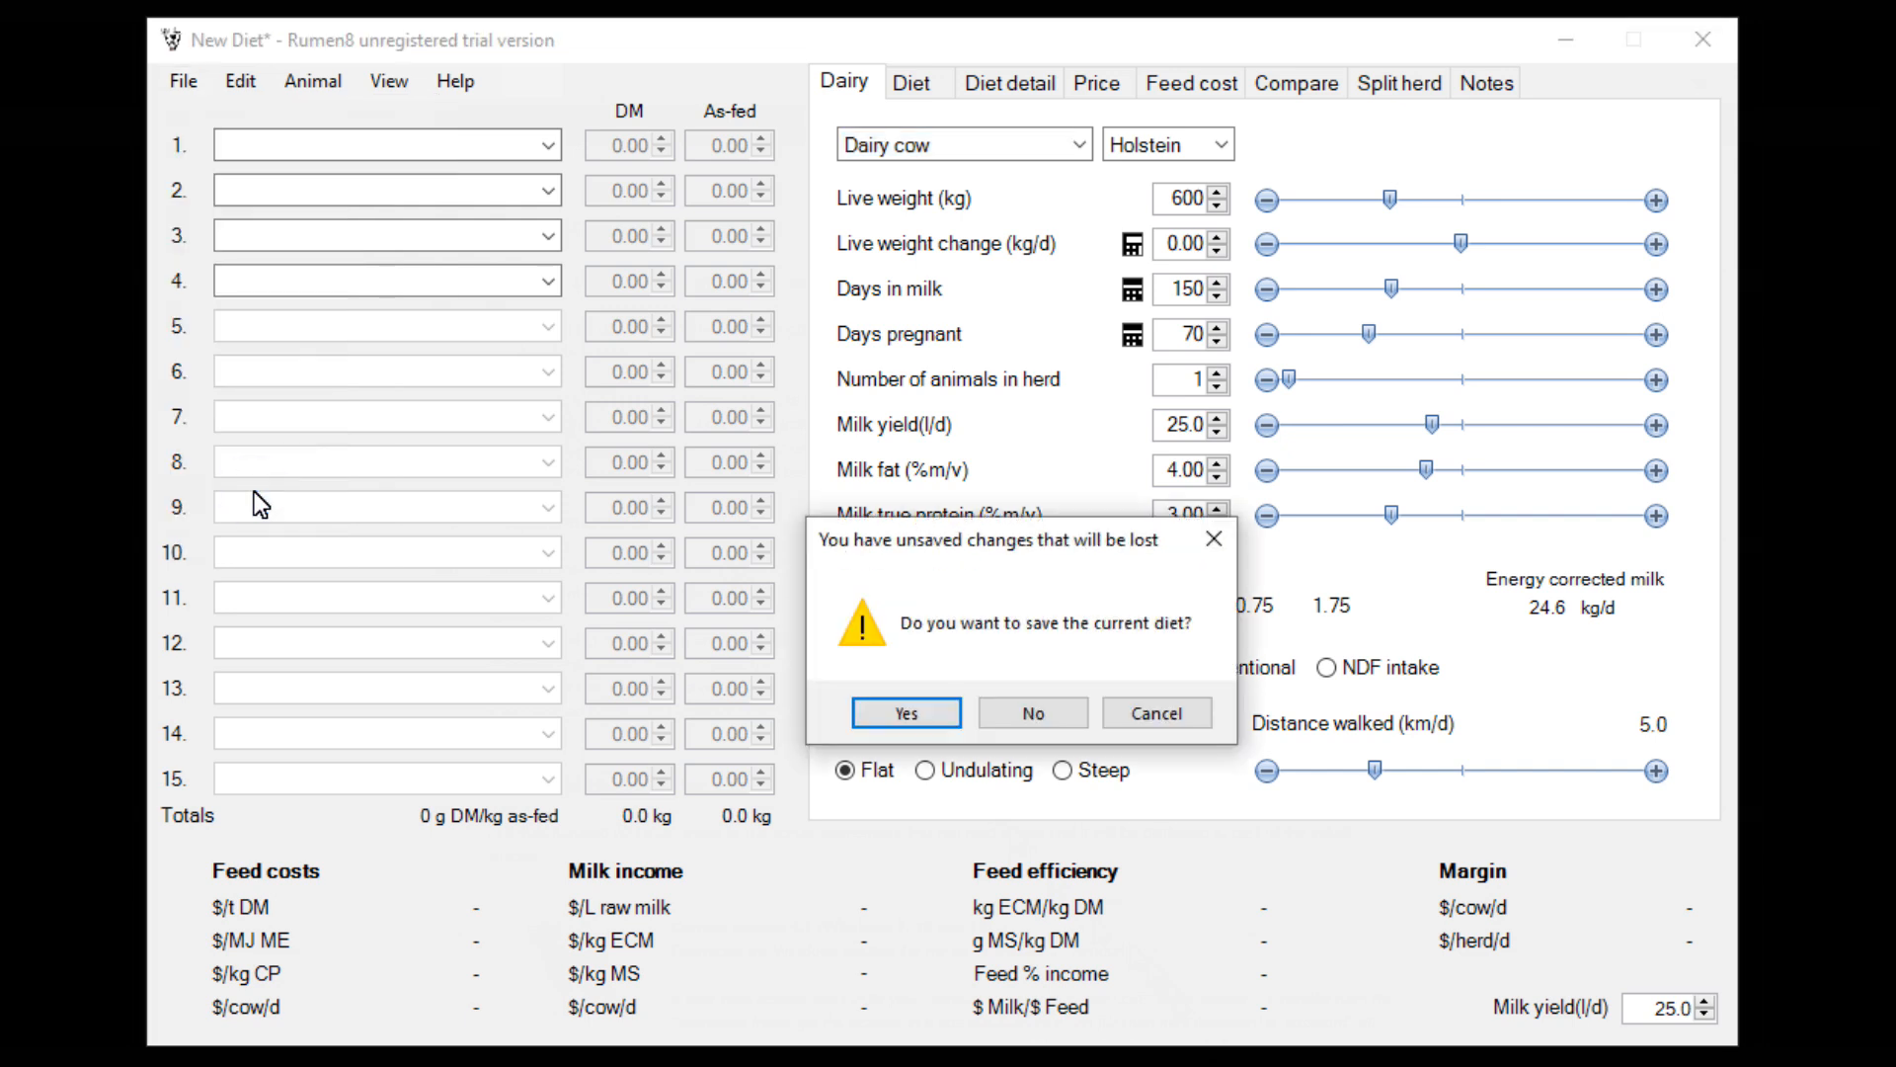
click(1010, 709)
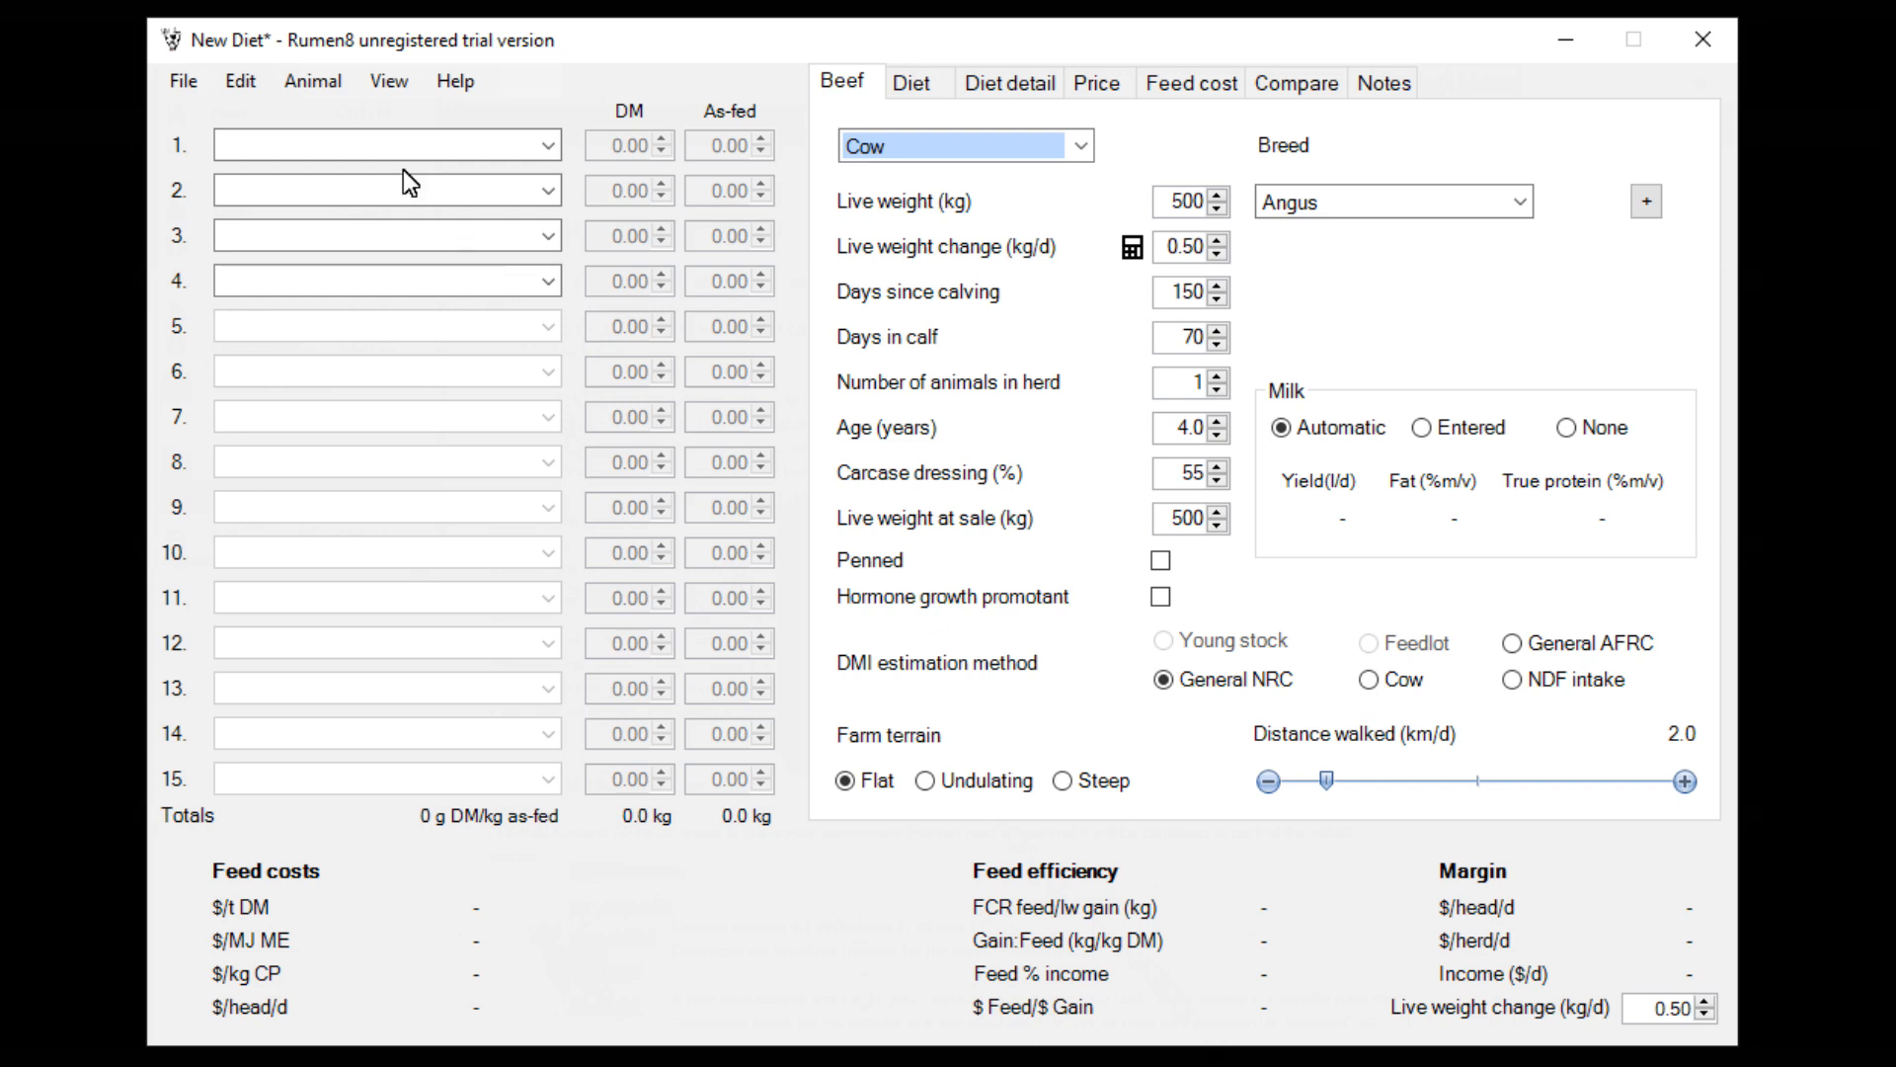
click(189, 75)
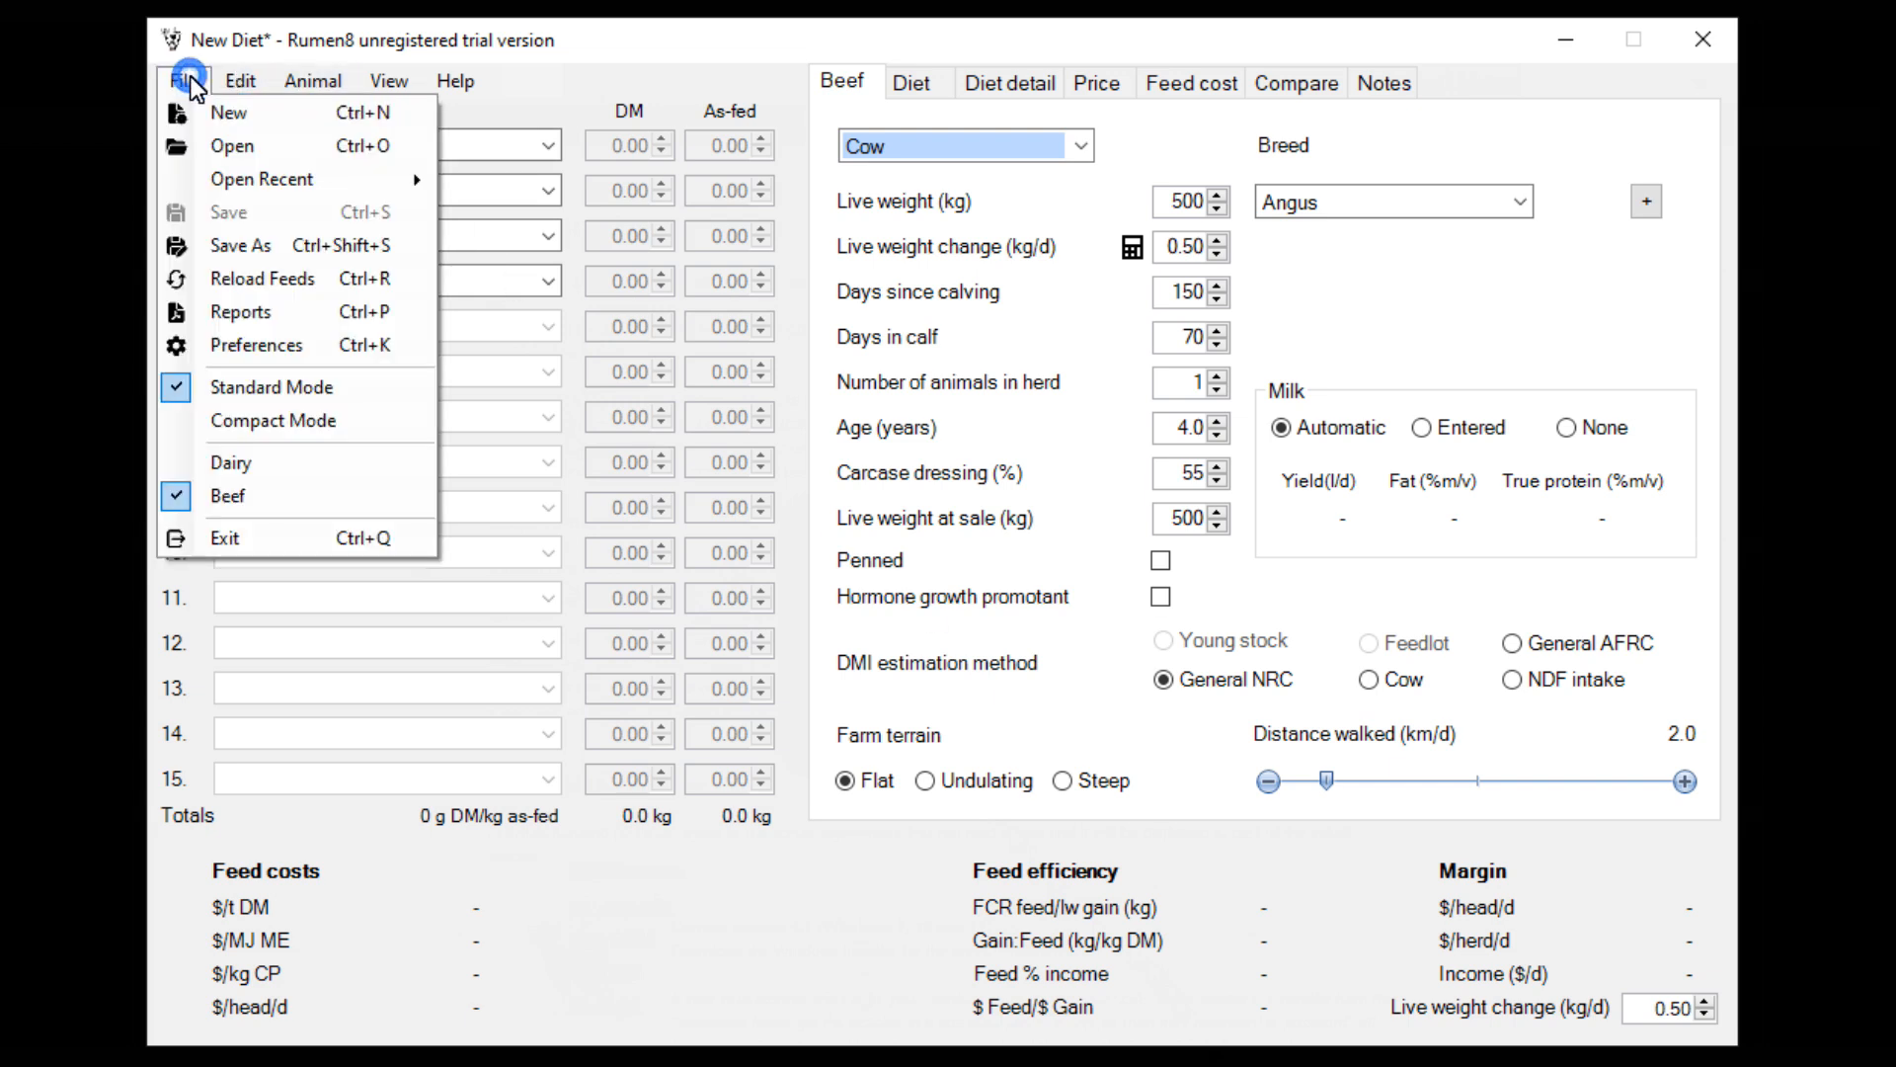
click(238, 426)
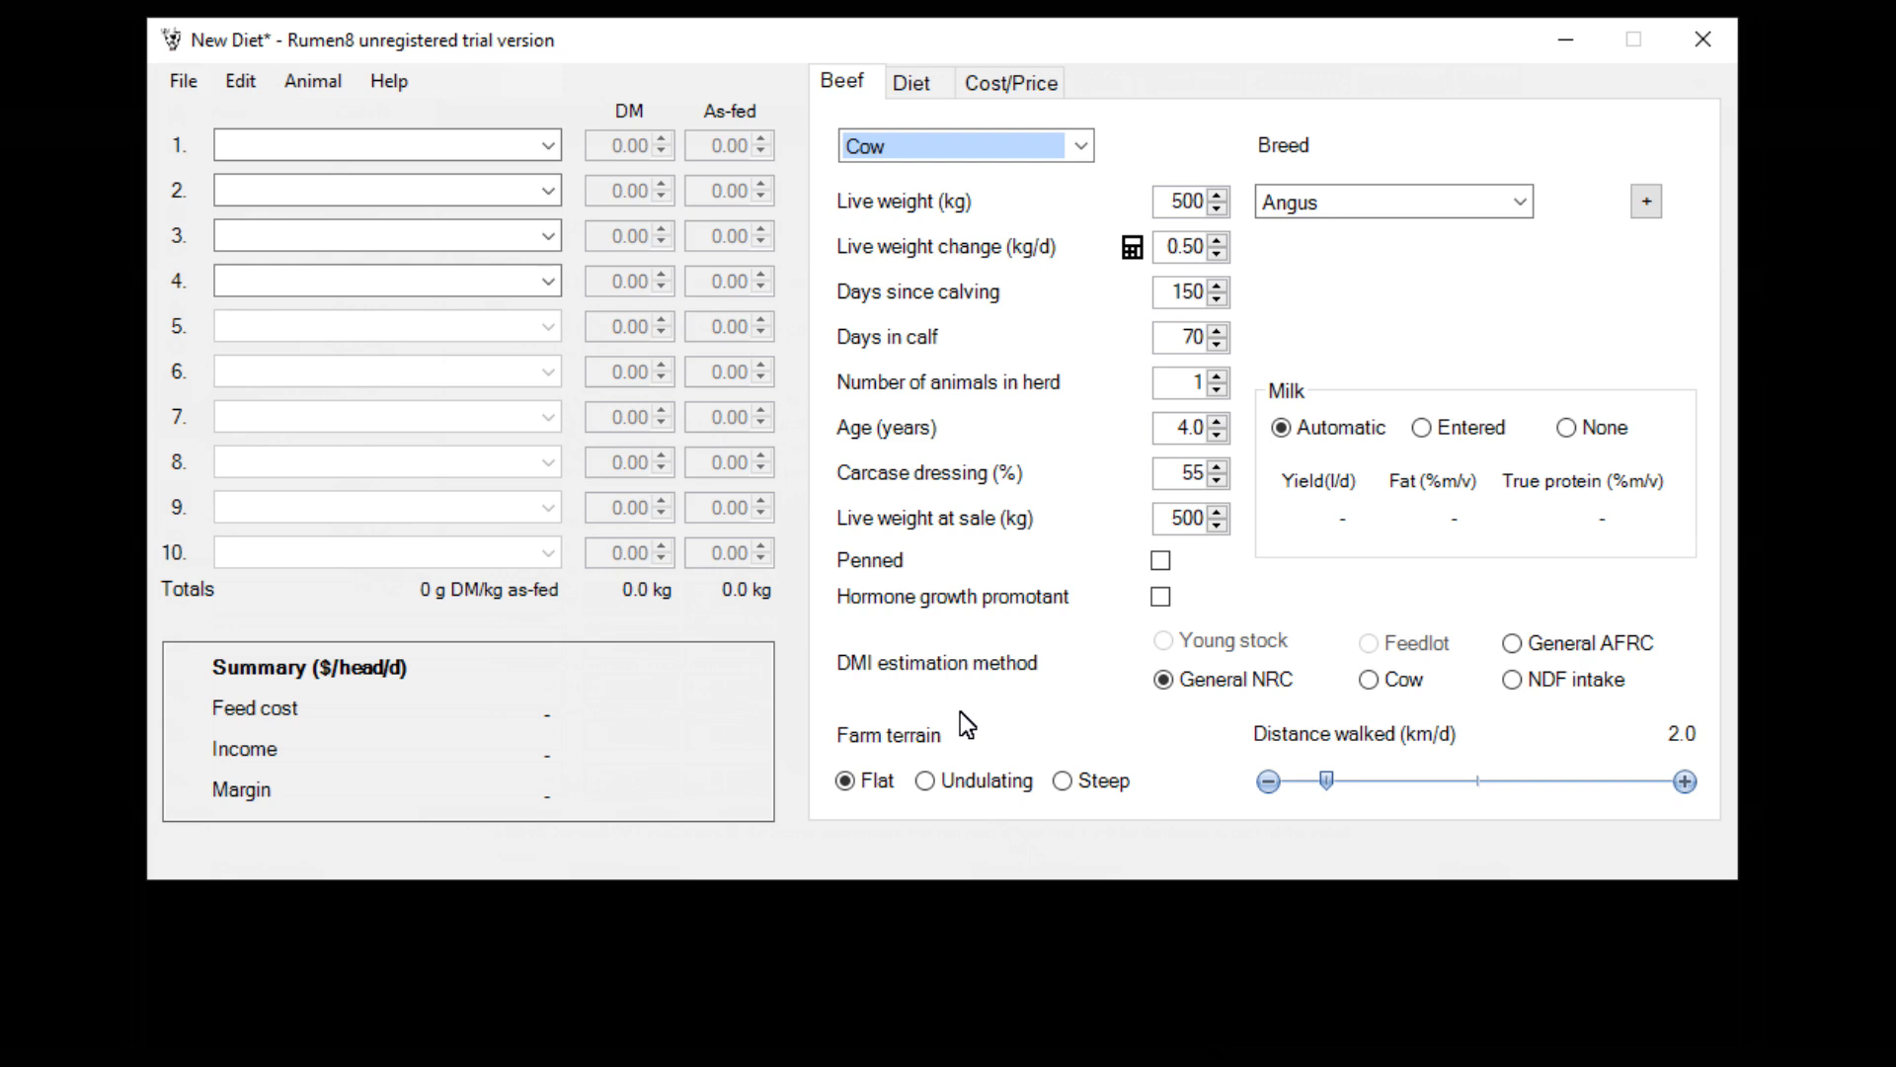
Step: View the registration form for the registration name and code, and close it without registering
click(388, 91)
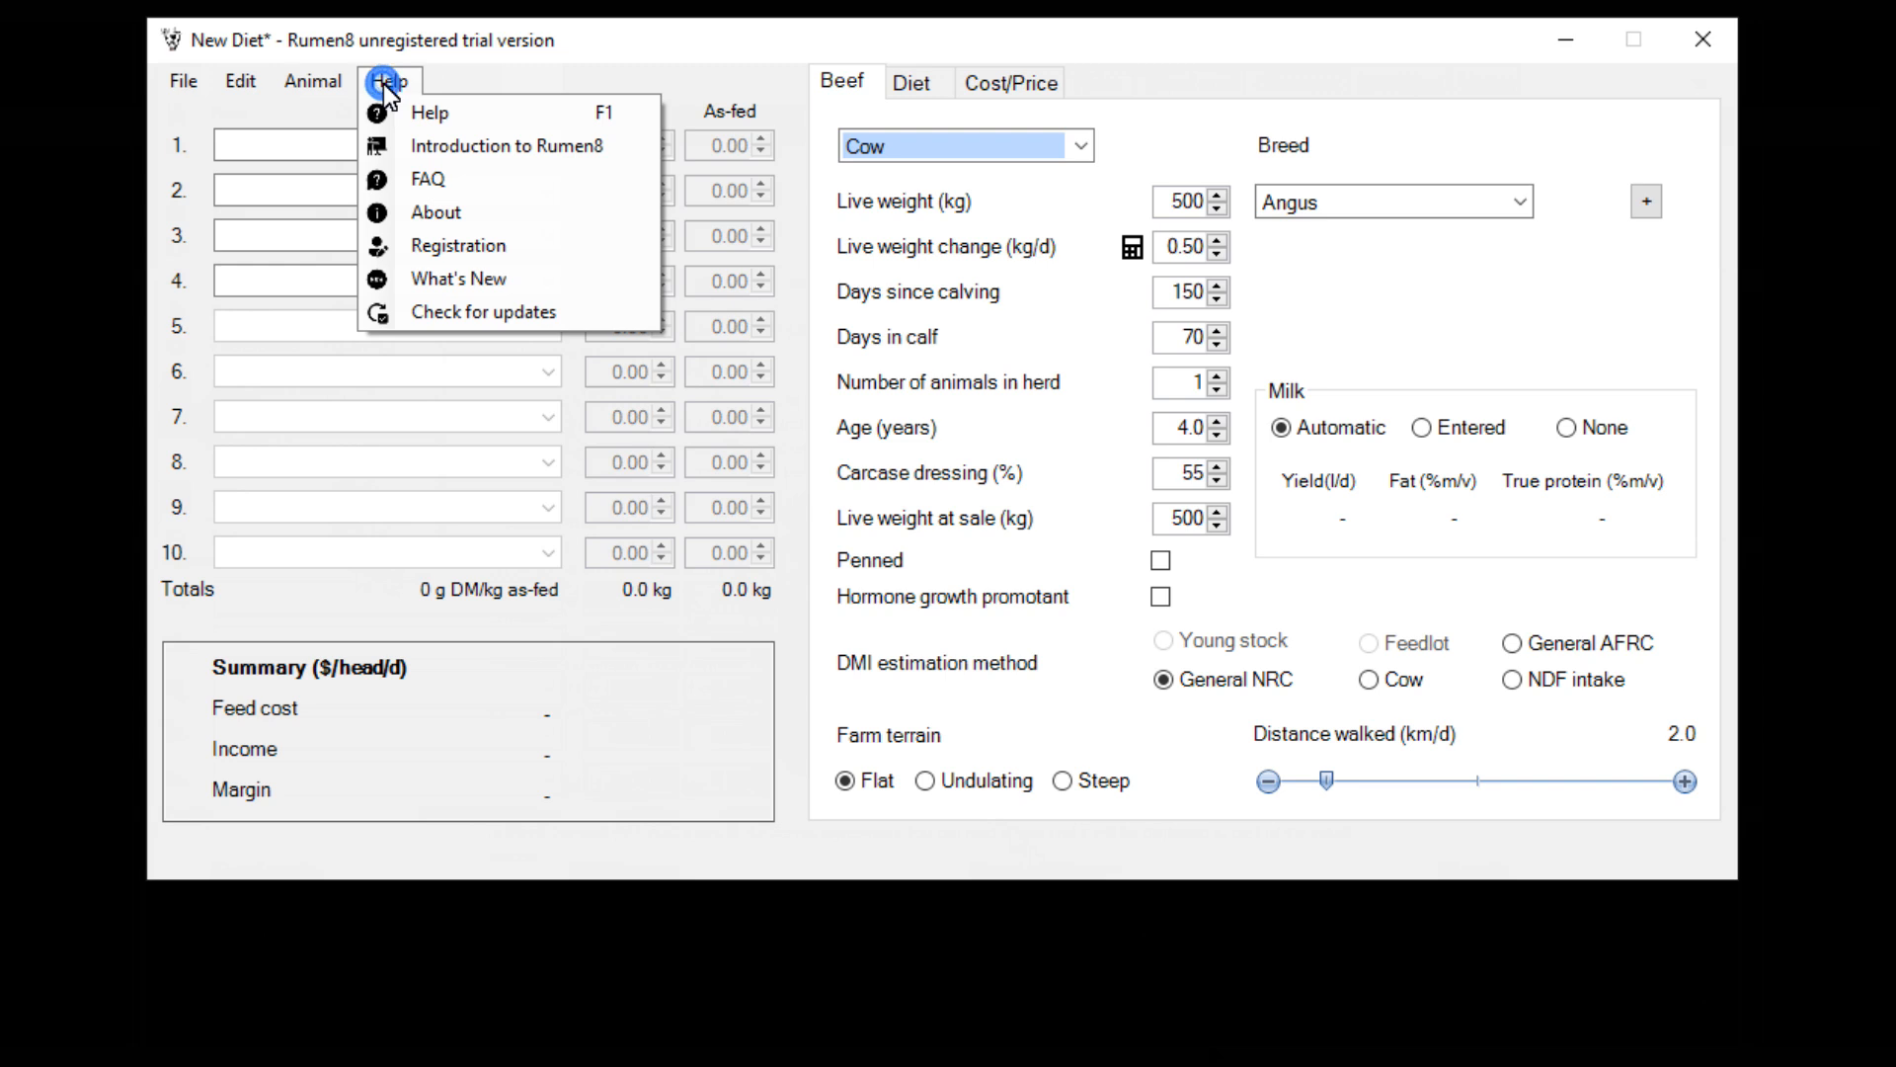
click(453, 253)
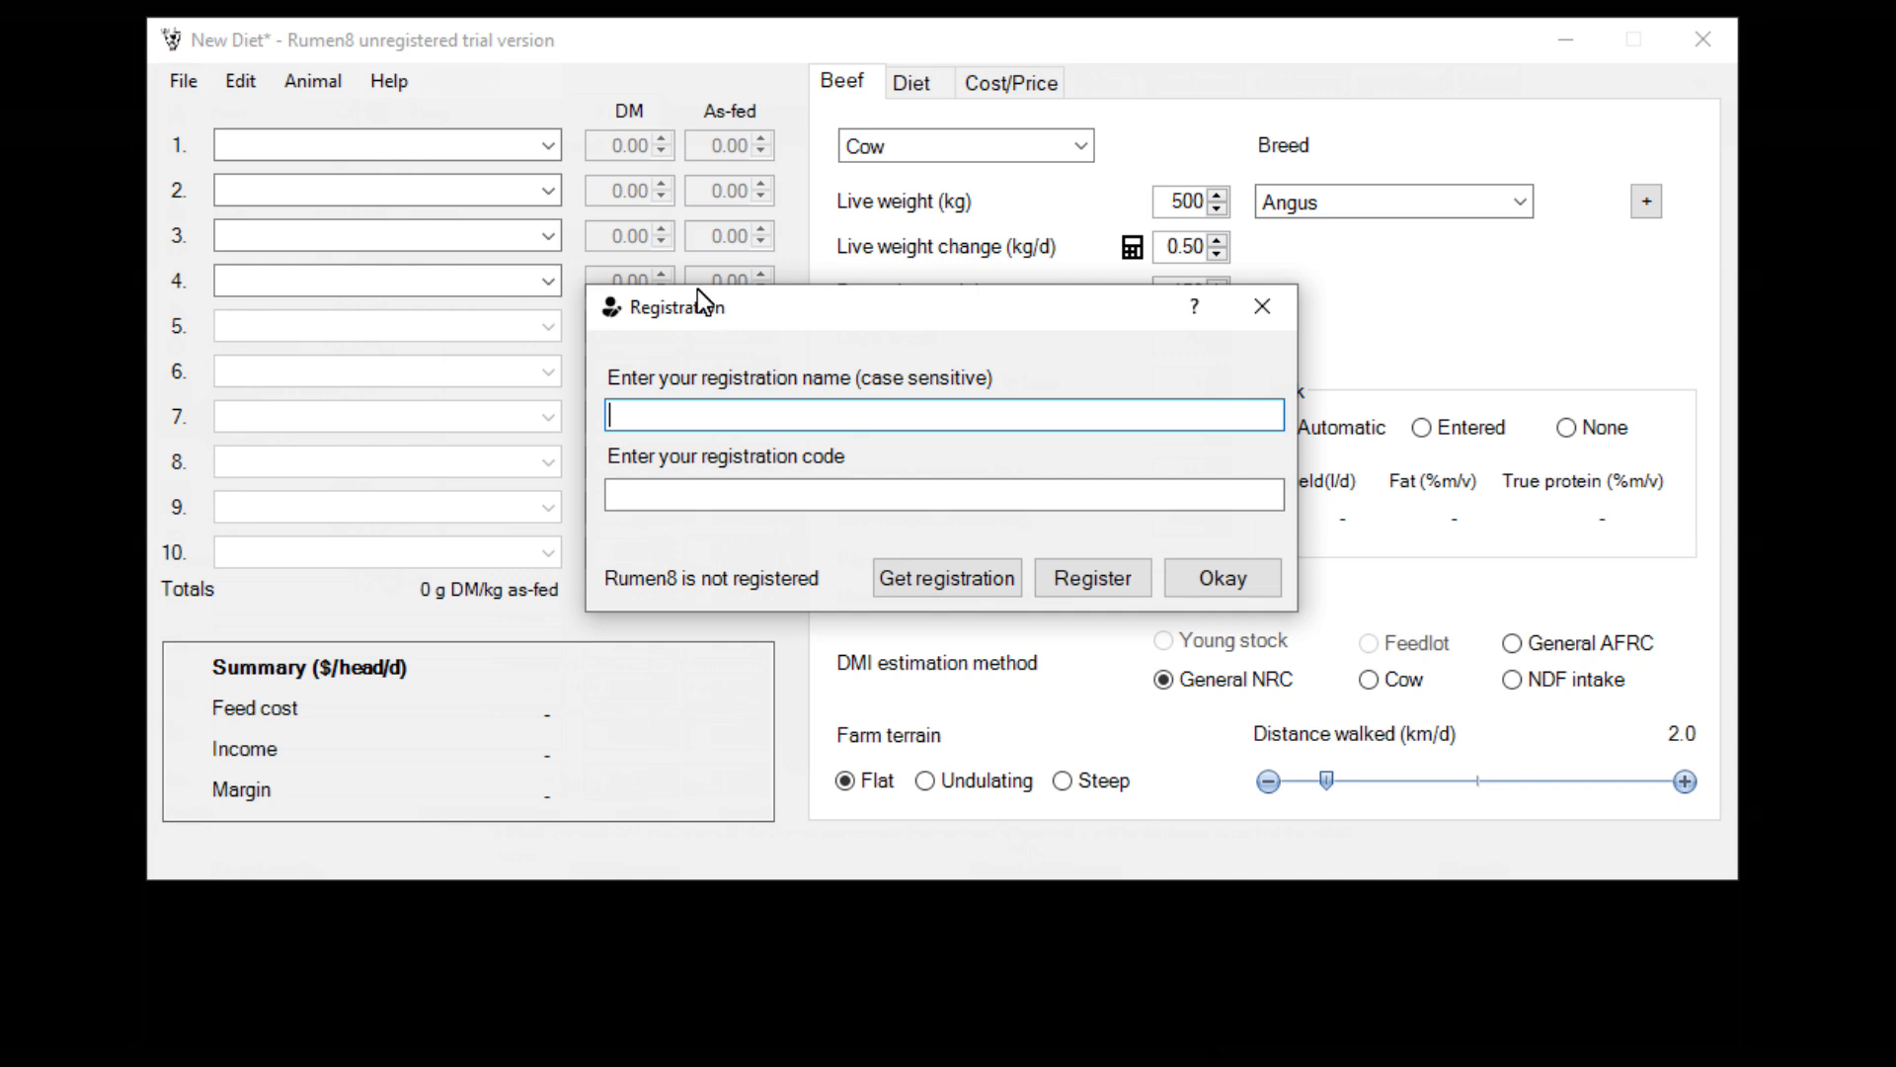
click(1264, 308)
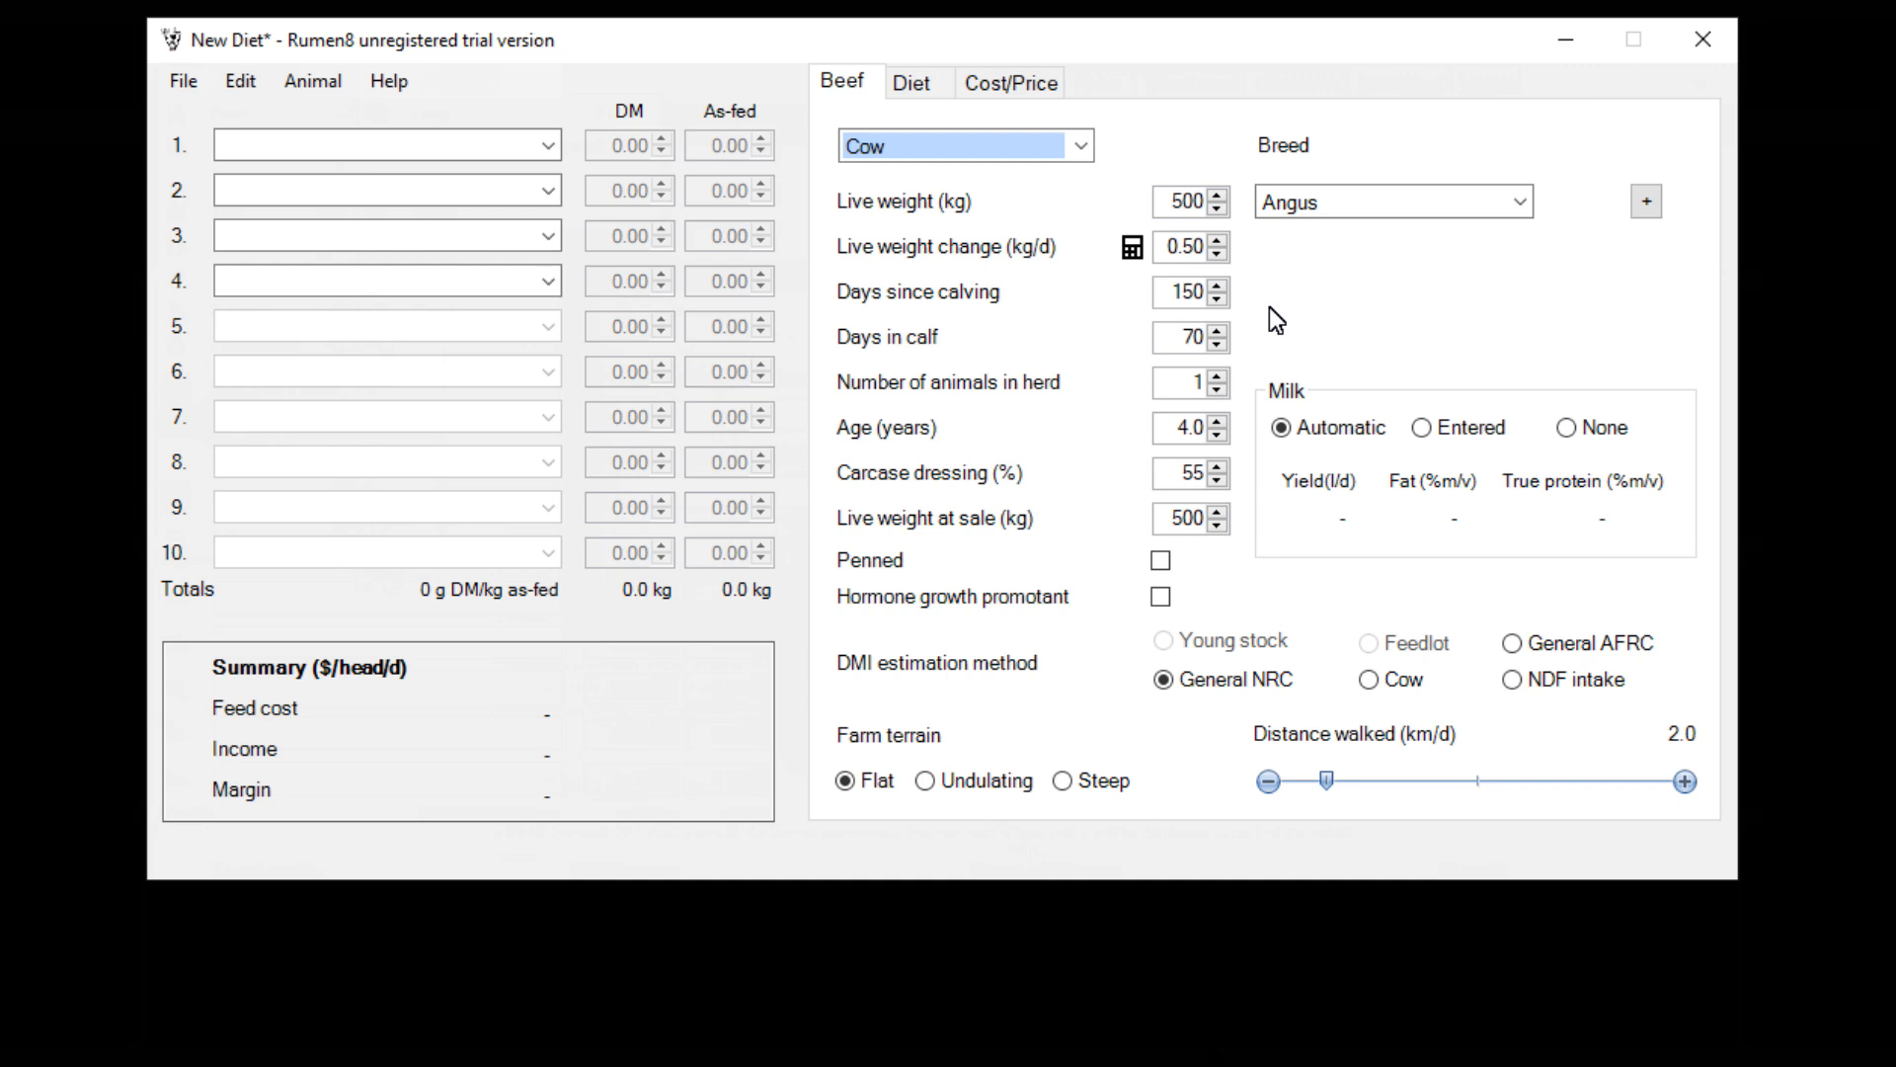
Step: Look through the available beef animal classes and breeds, leaving Cow and Angus selected
click(1082, 151)
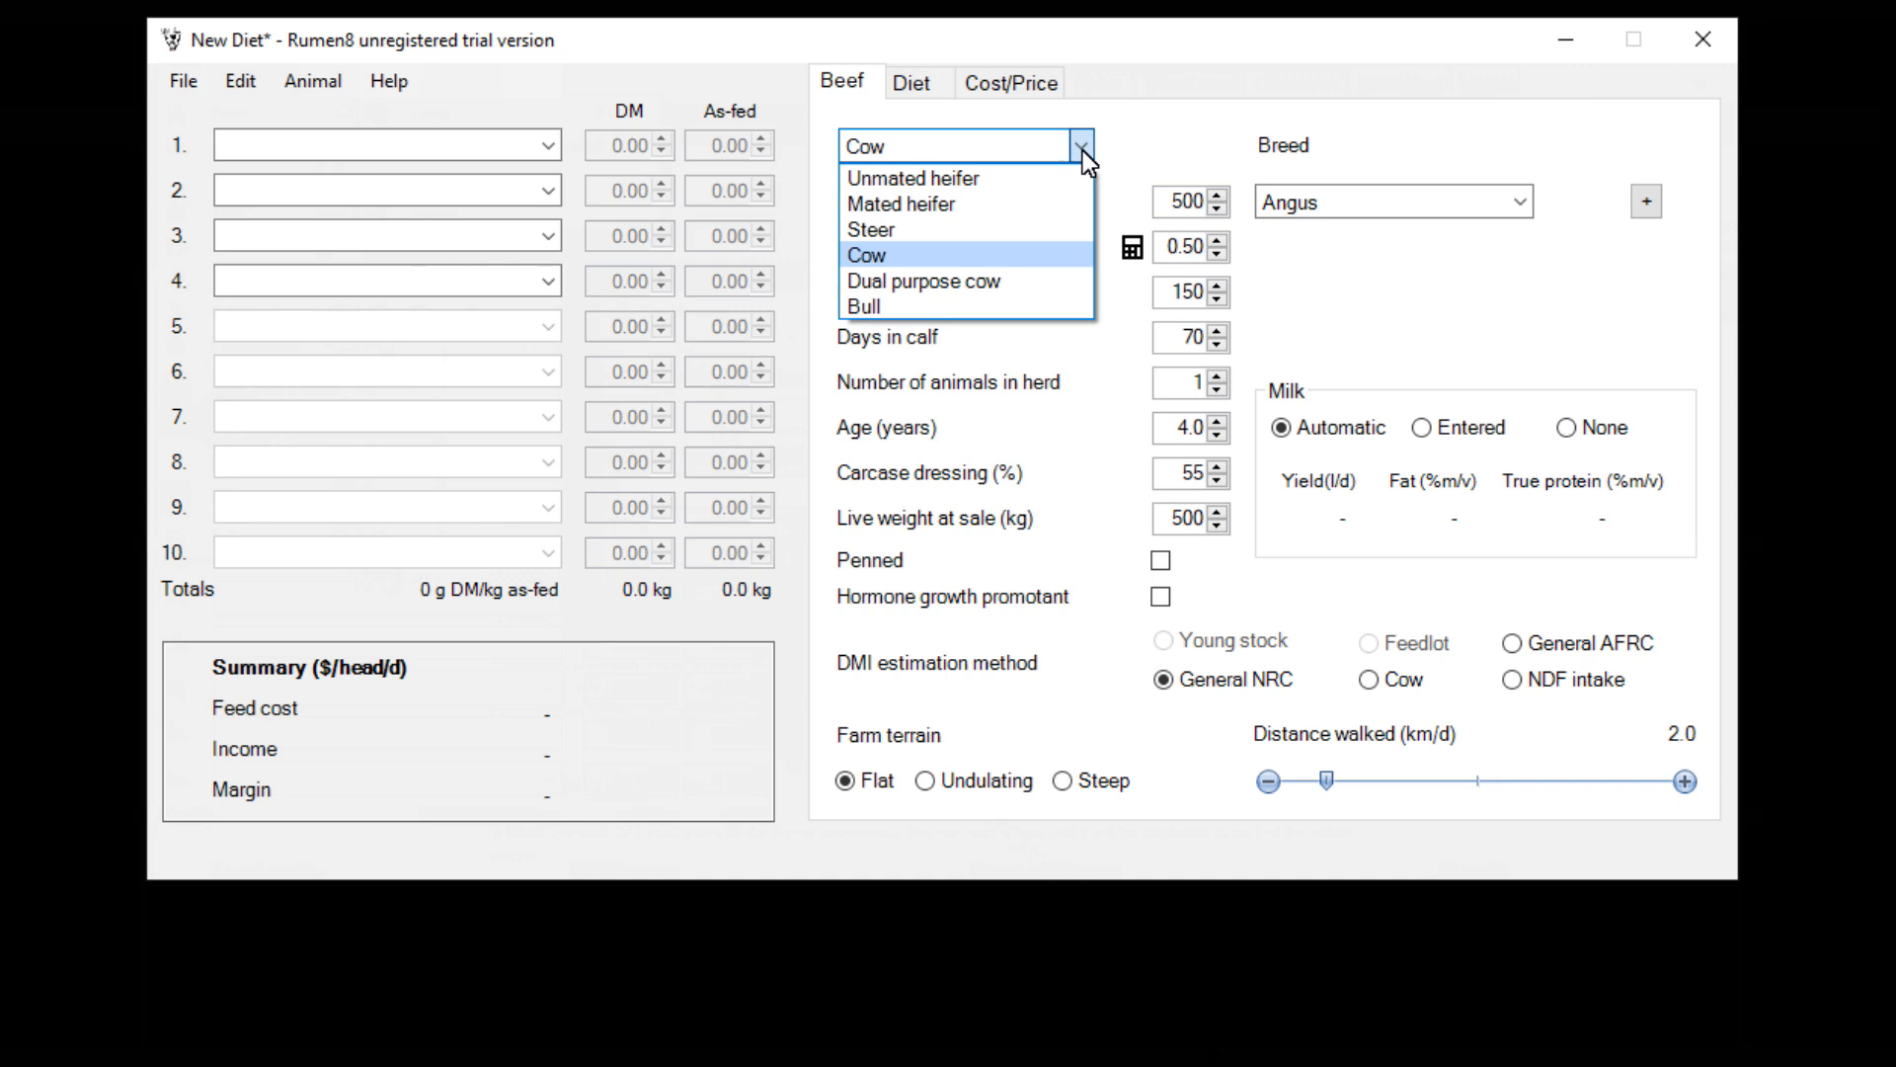
click(1083, 150)
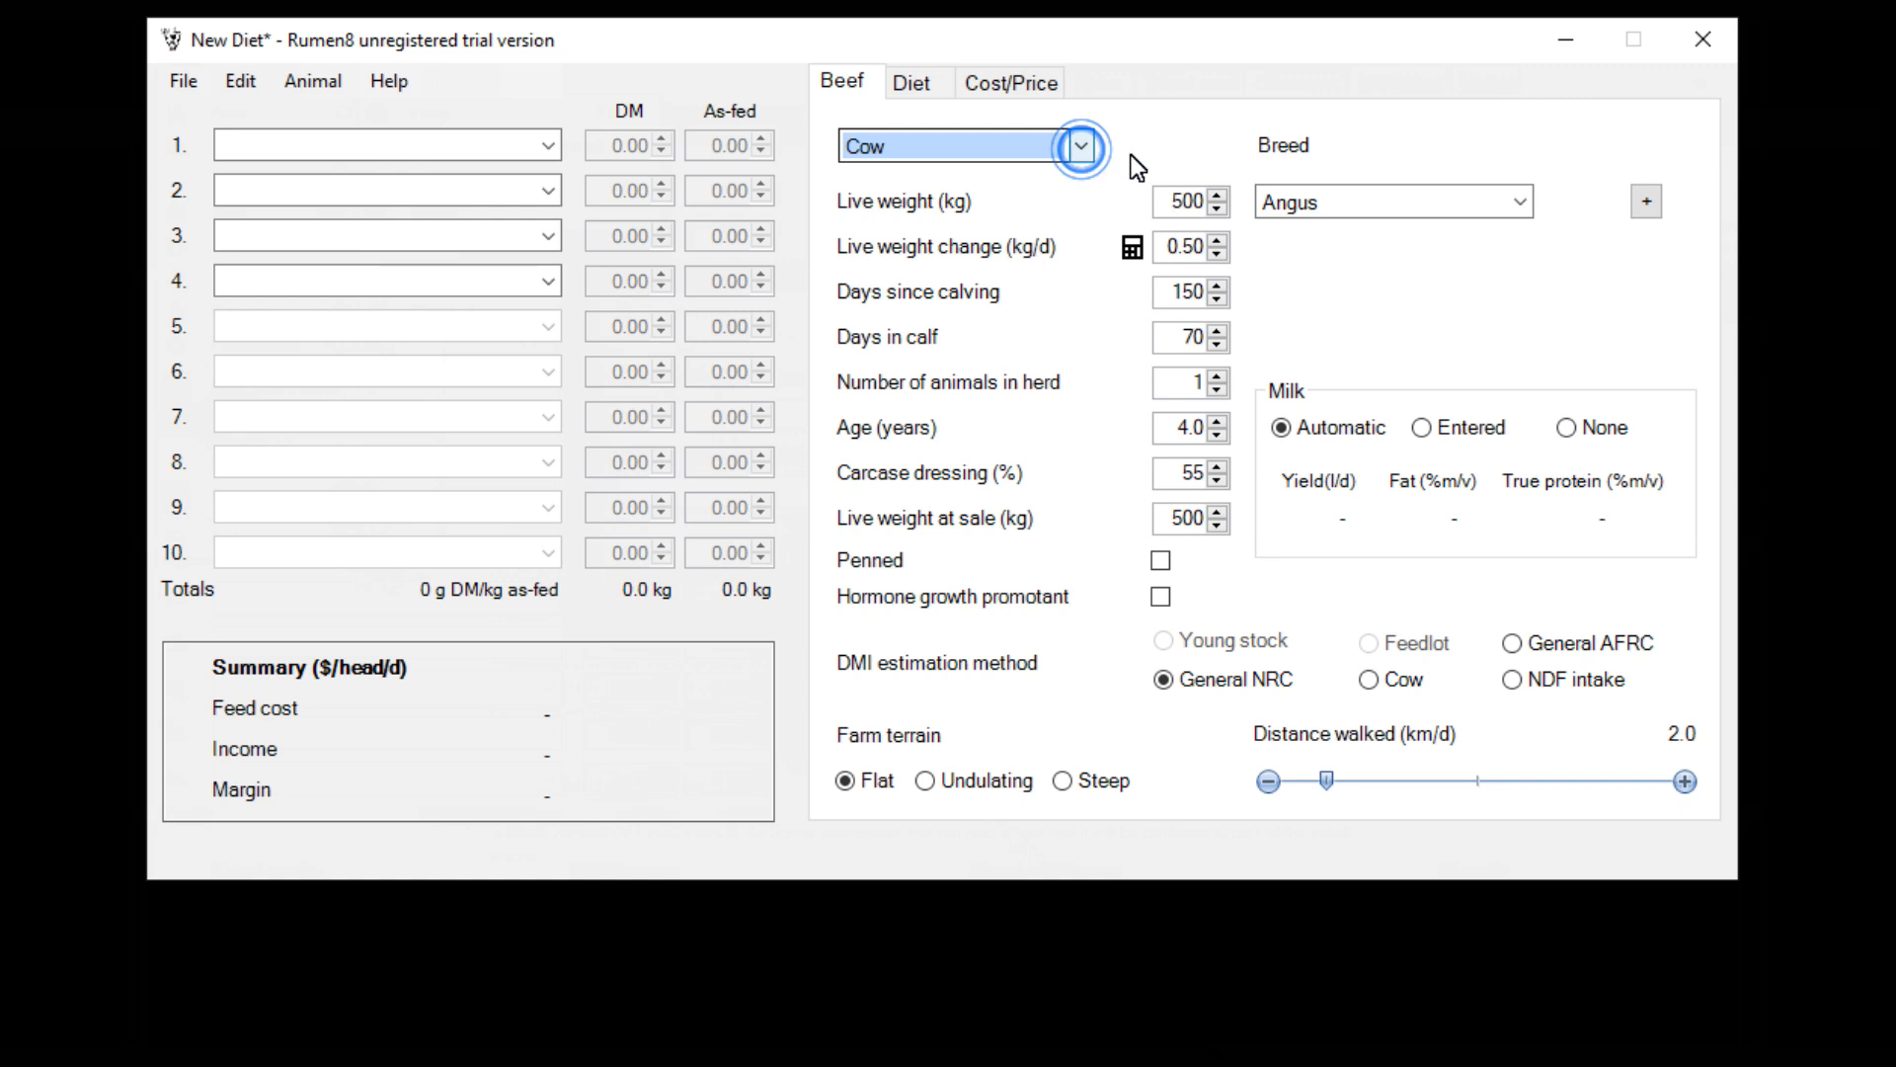
click(1520, 208)
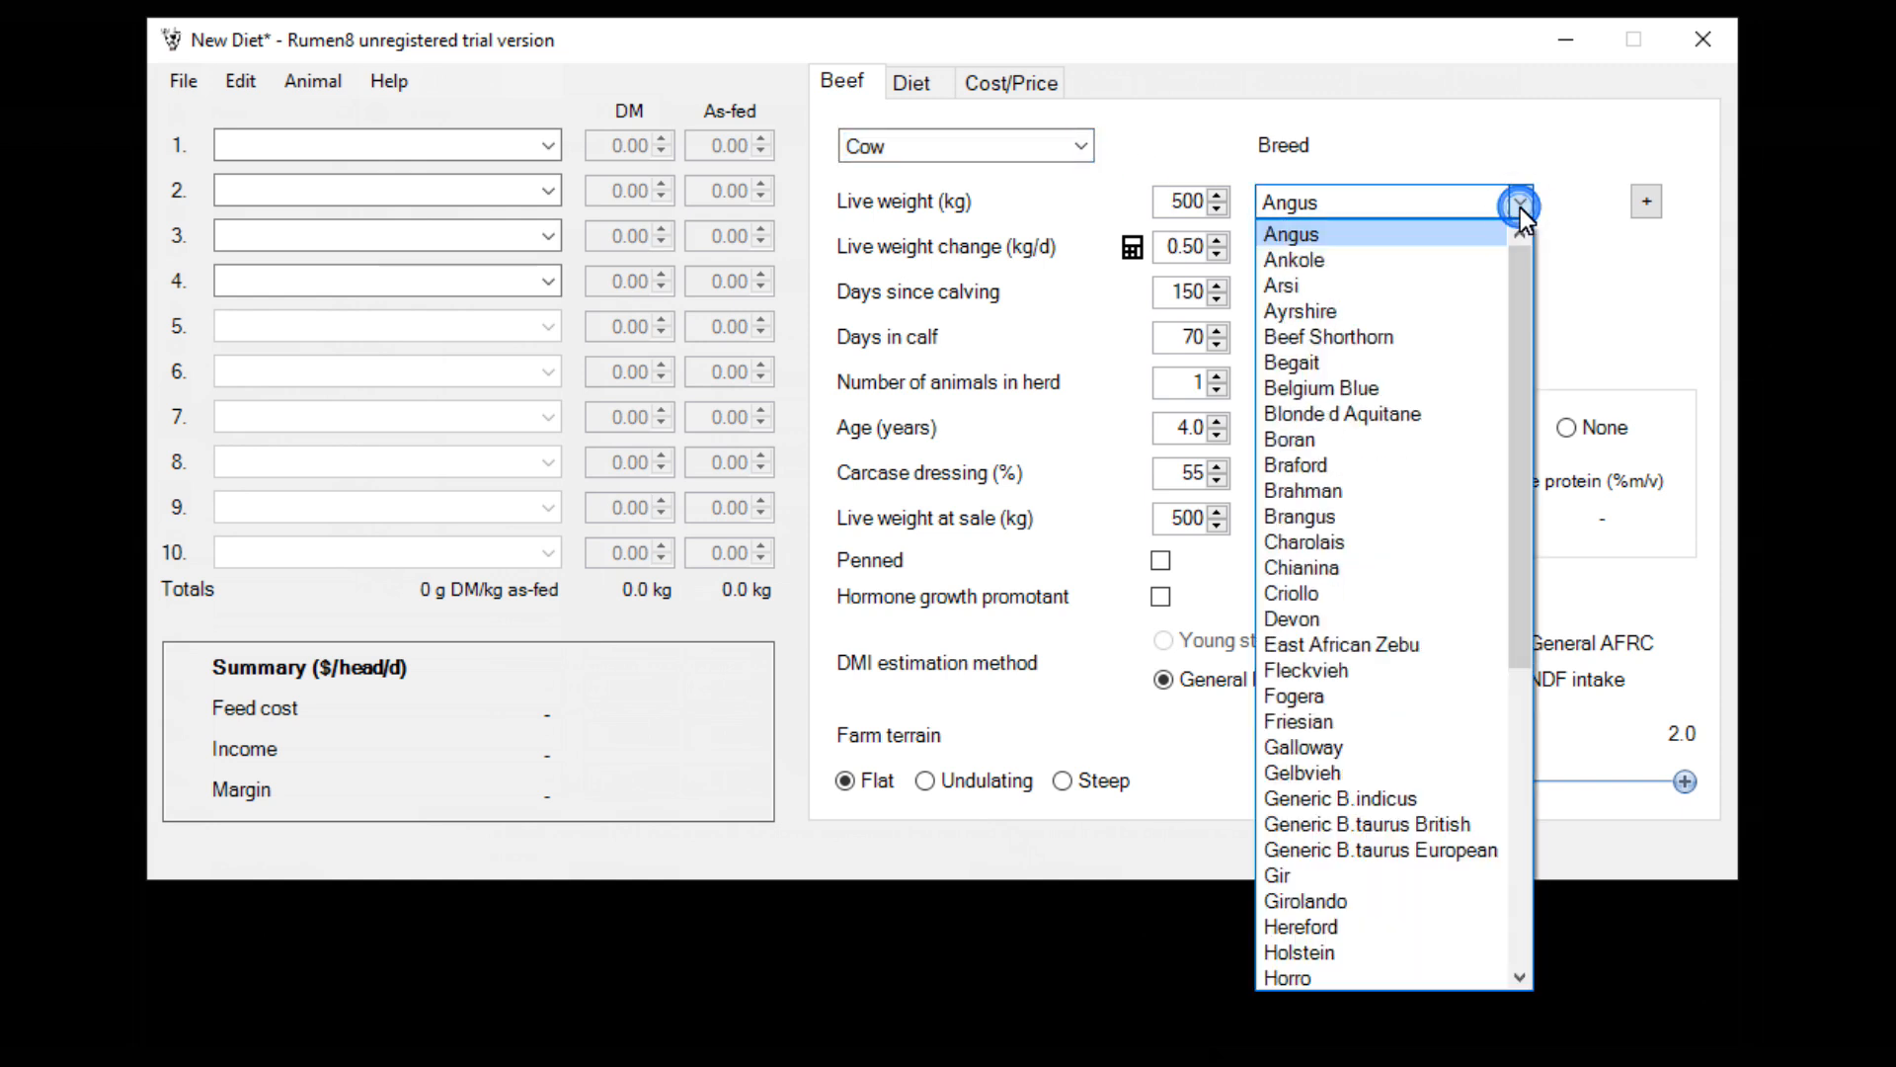
click(1519, 208)
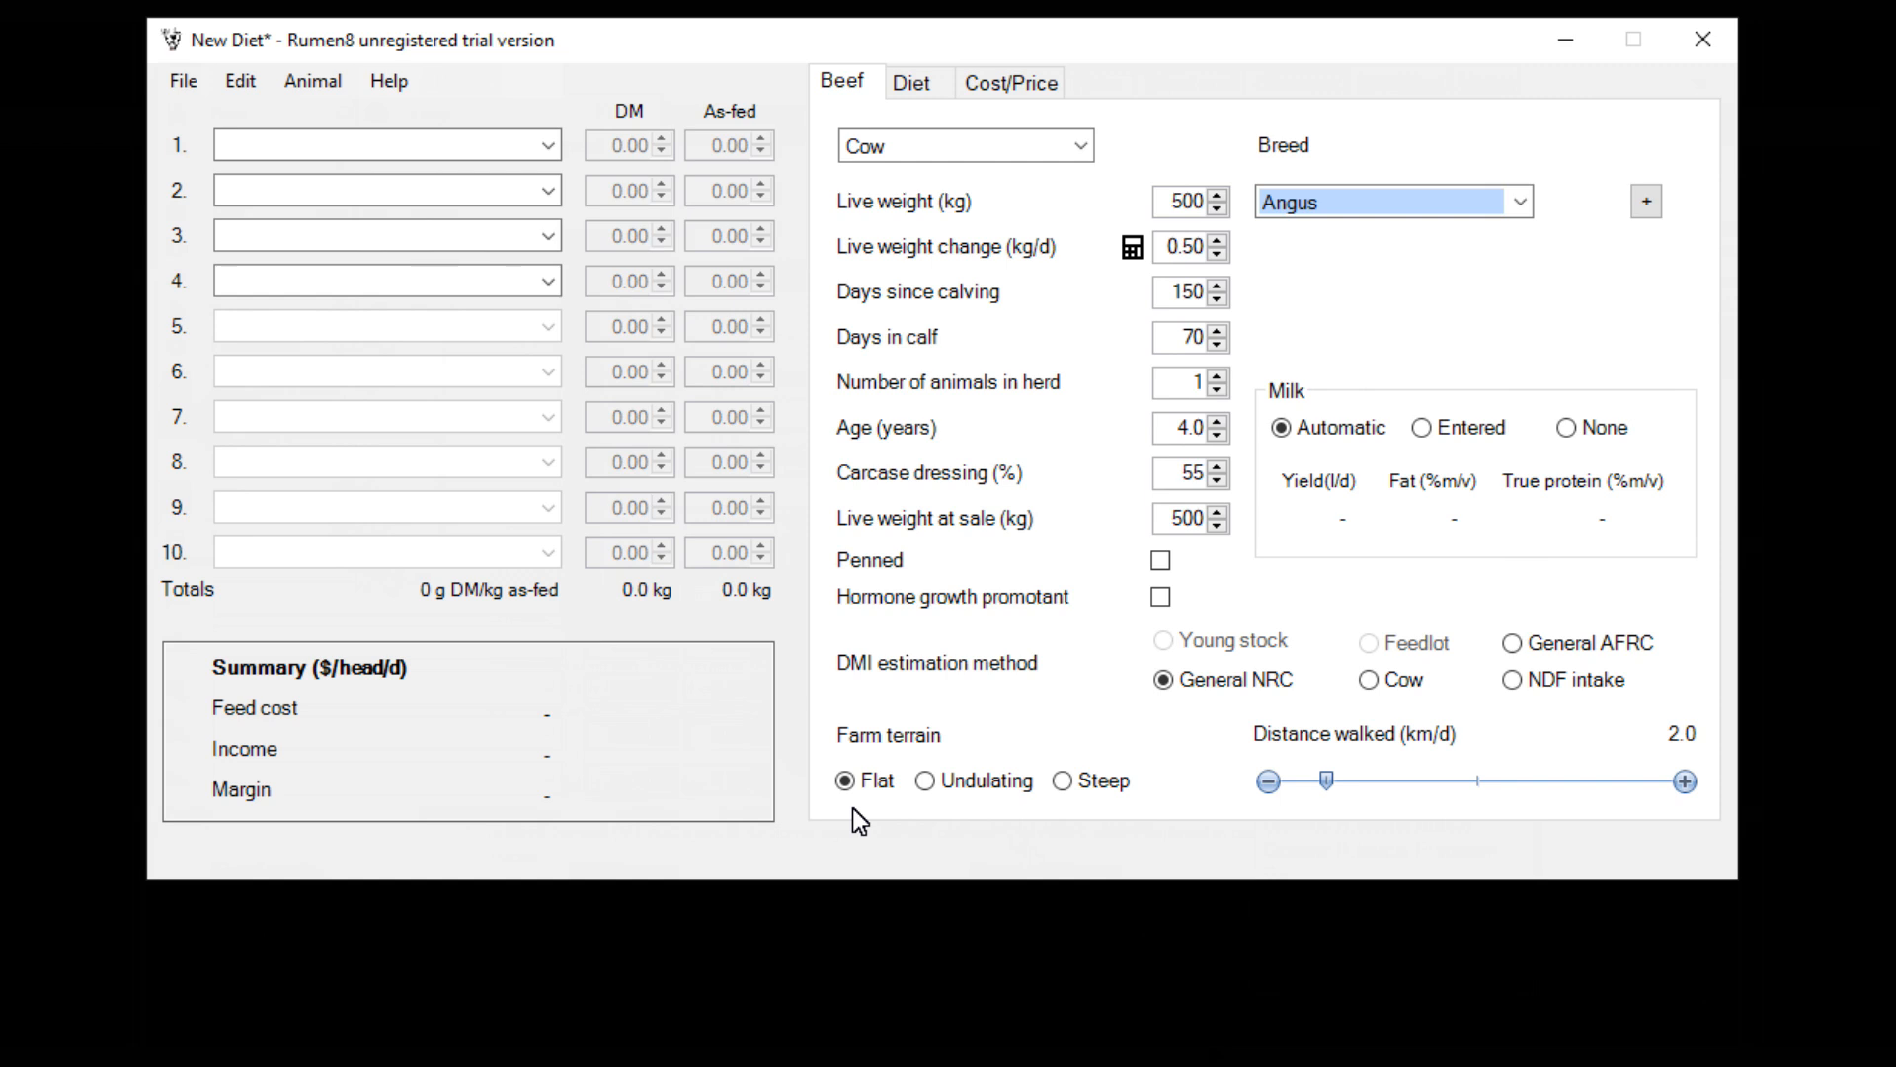
Step: Add Ryegrass/clover silage - Poor - Round as the first diet ingredient and Barley grain as the second
click(545, 146)
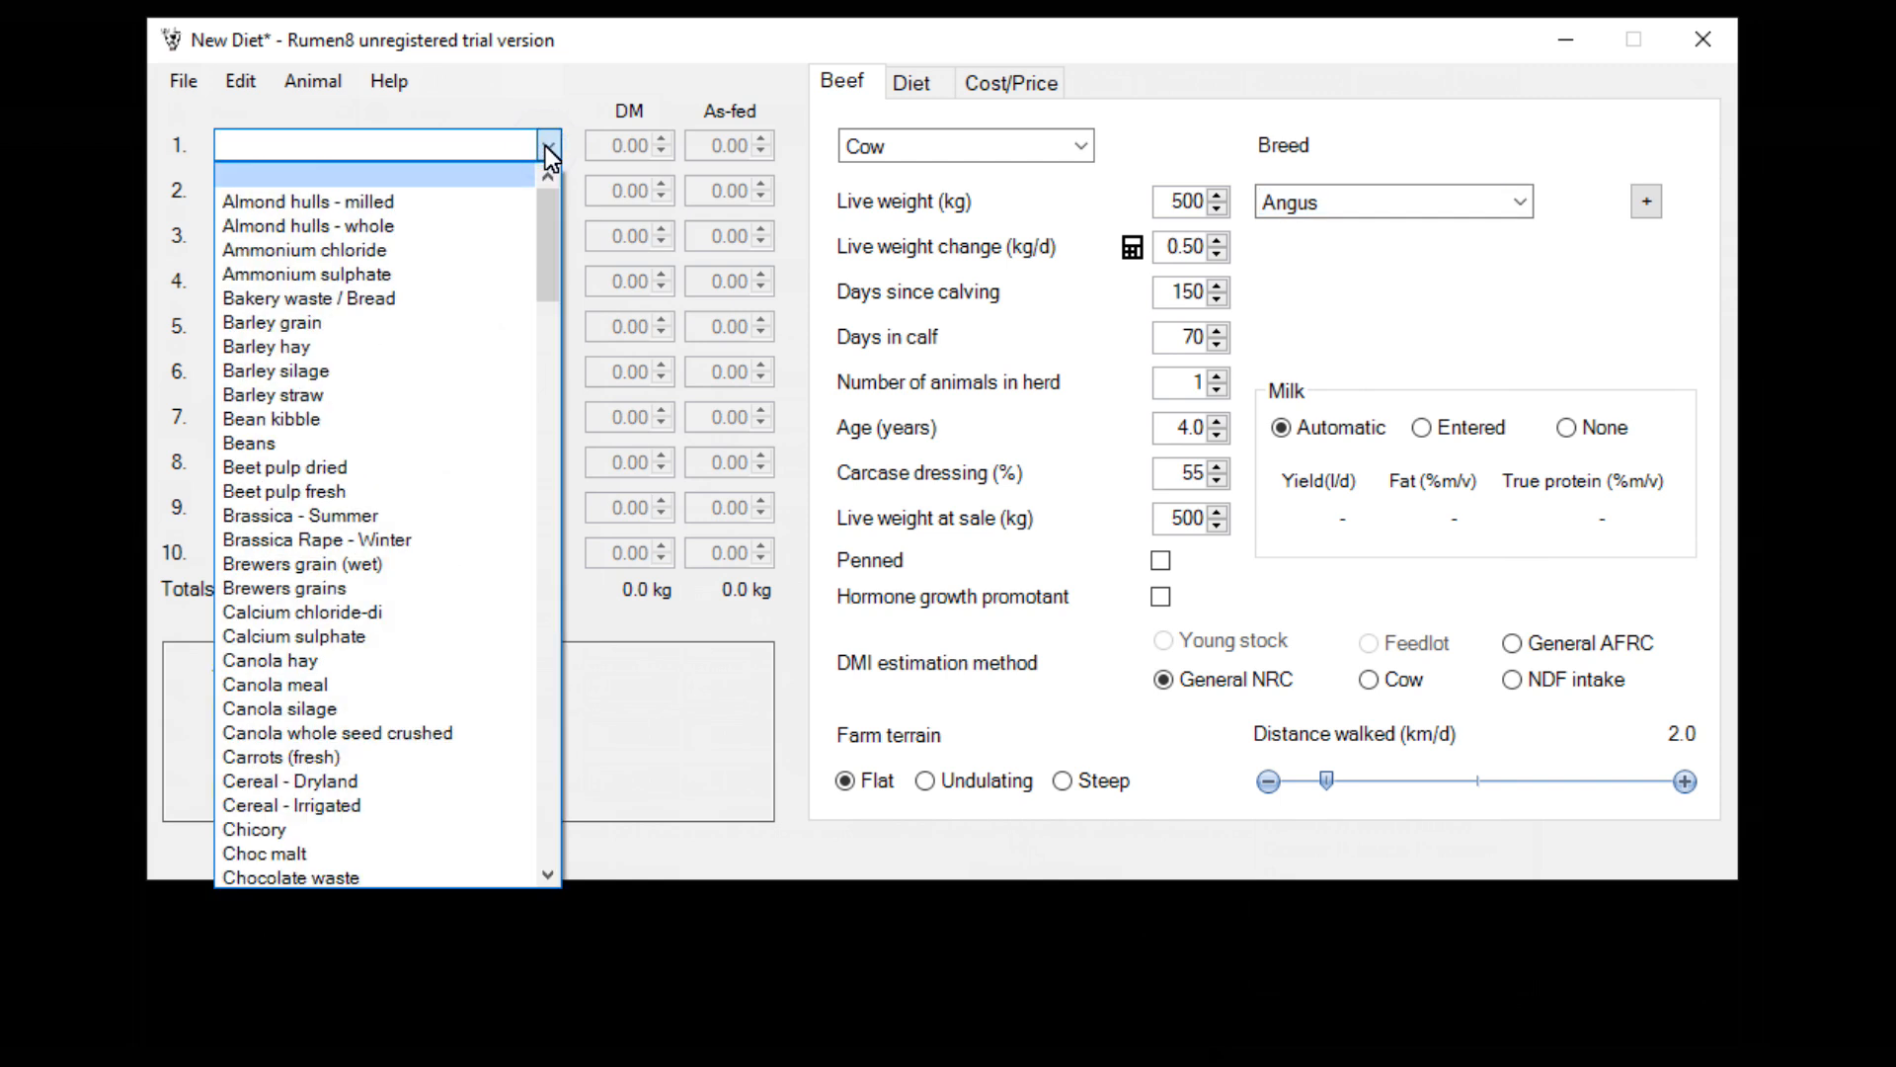
drag(541, 202, 550, 651)
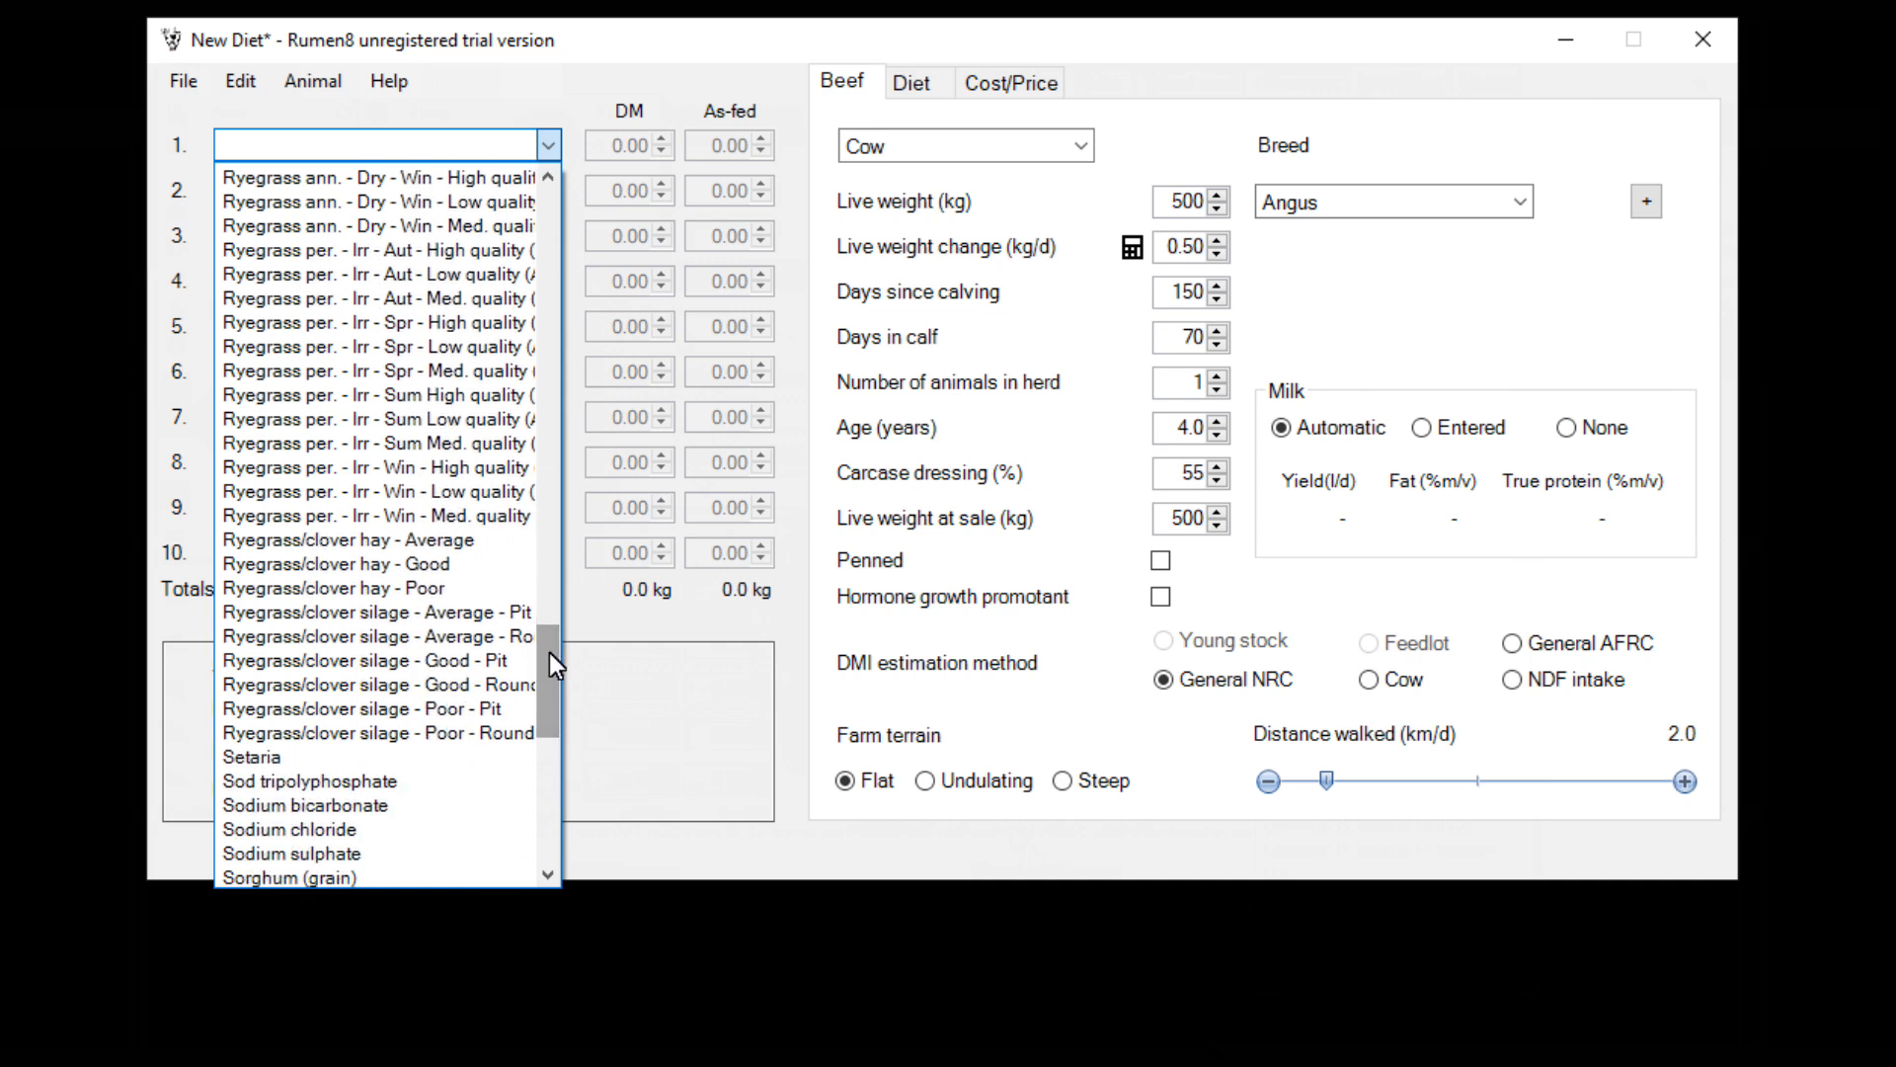
click(365, 730)
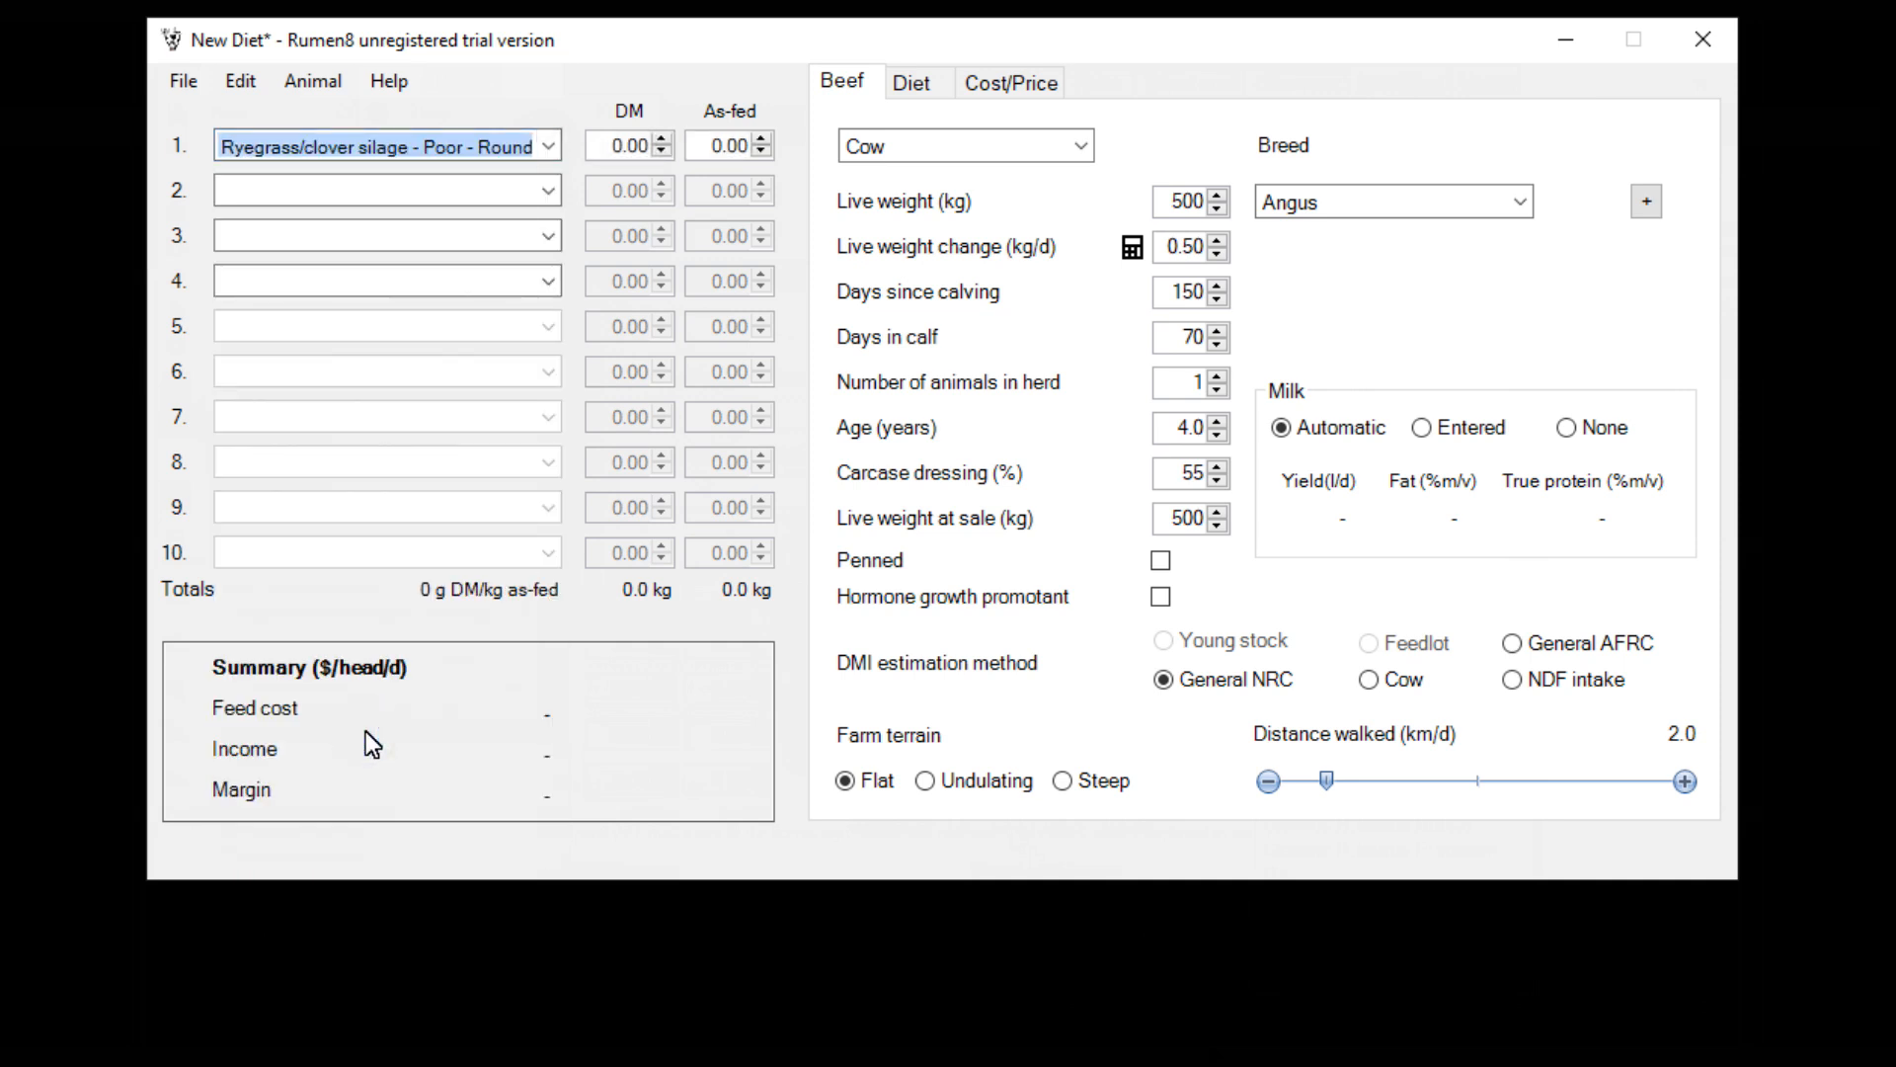
click(548, 196)
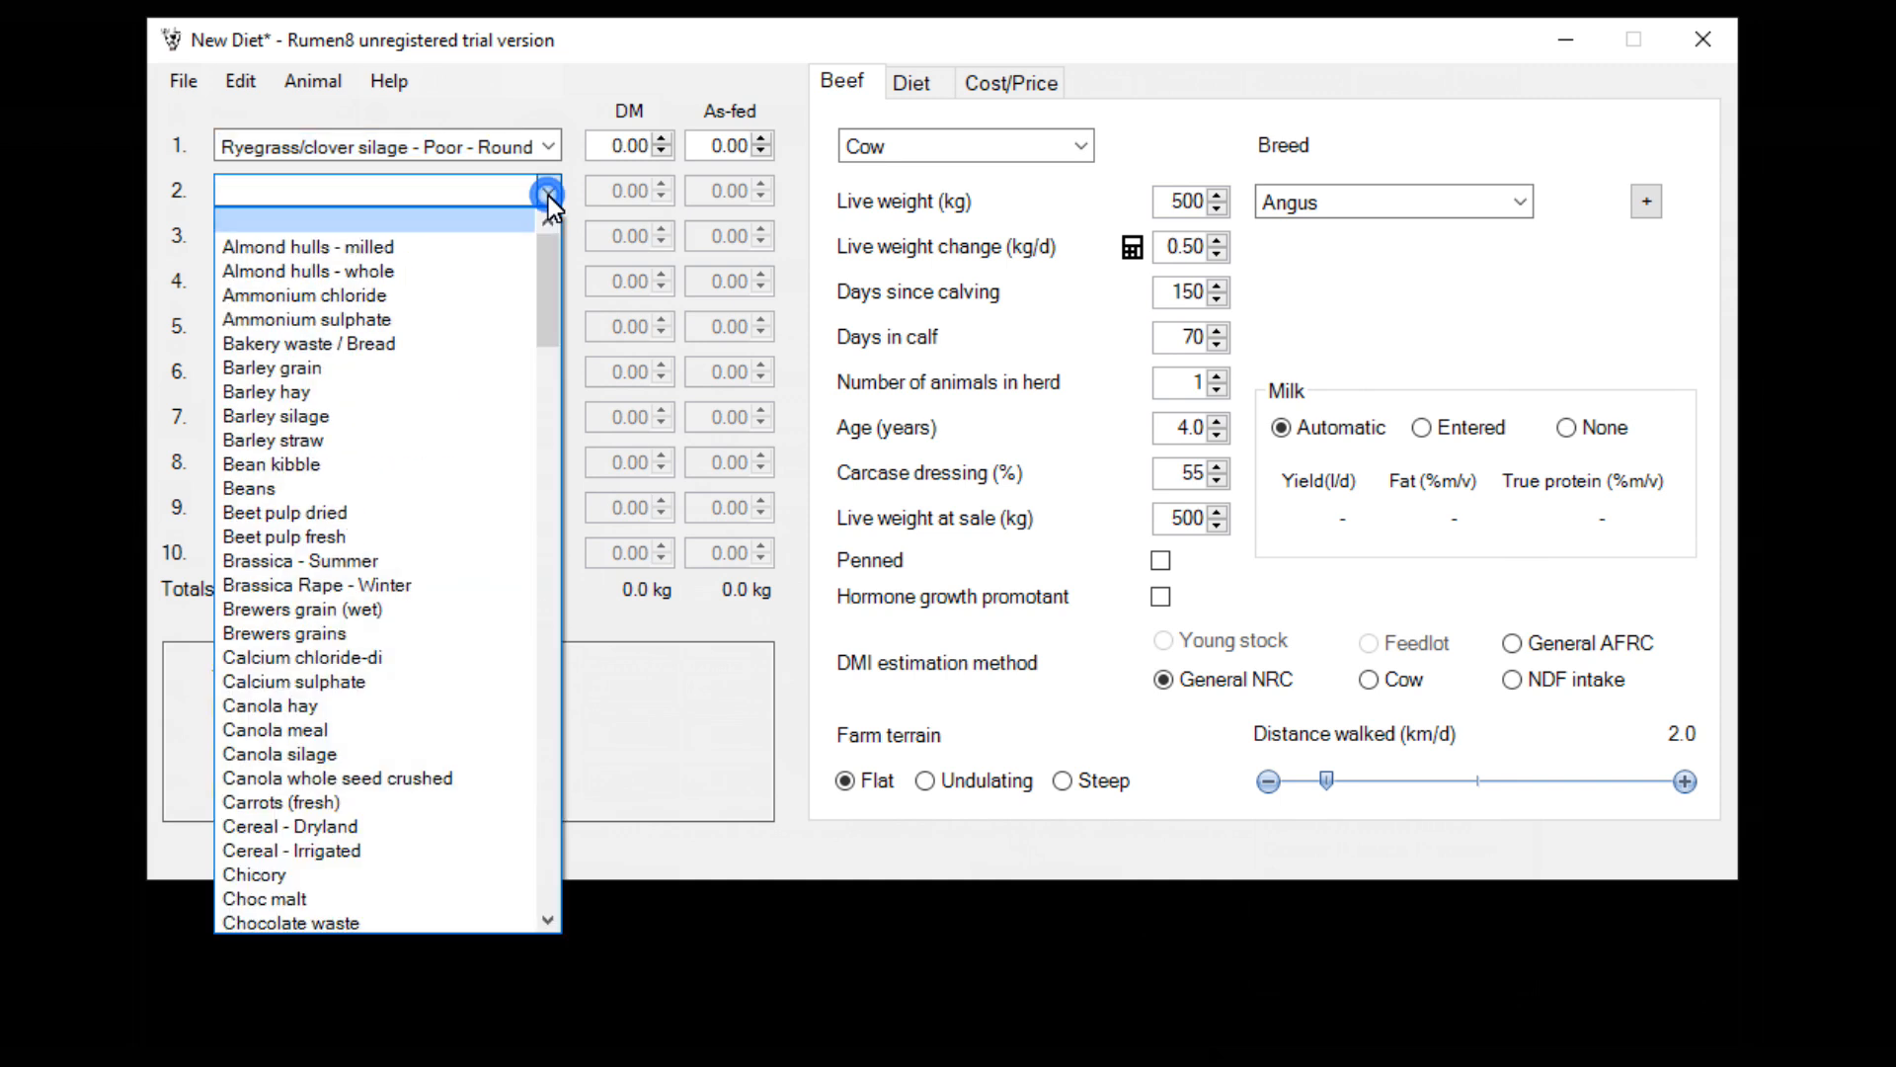
click(360, 368)
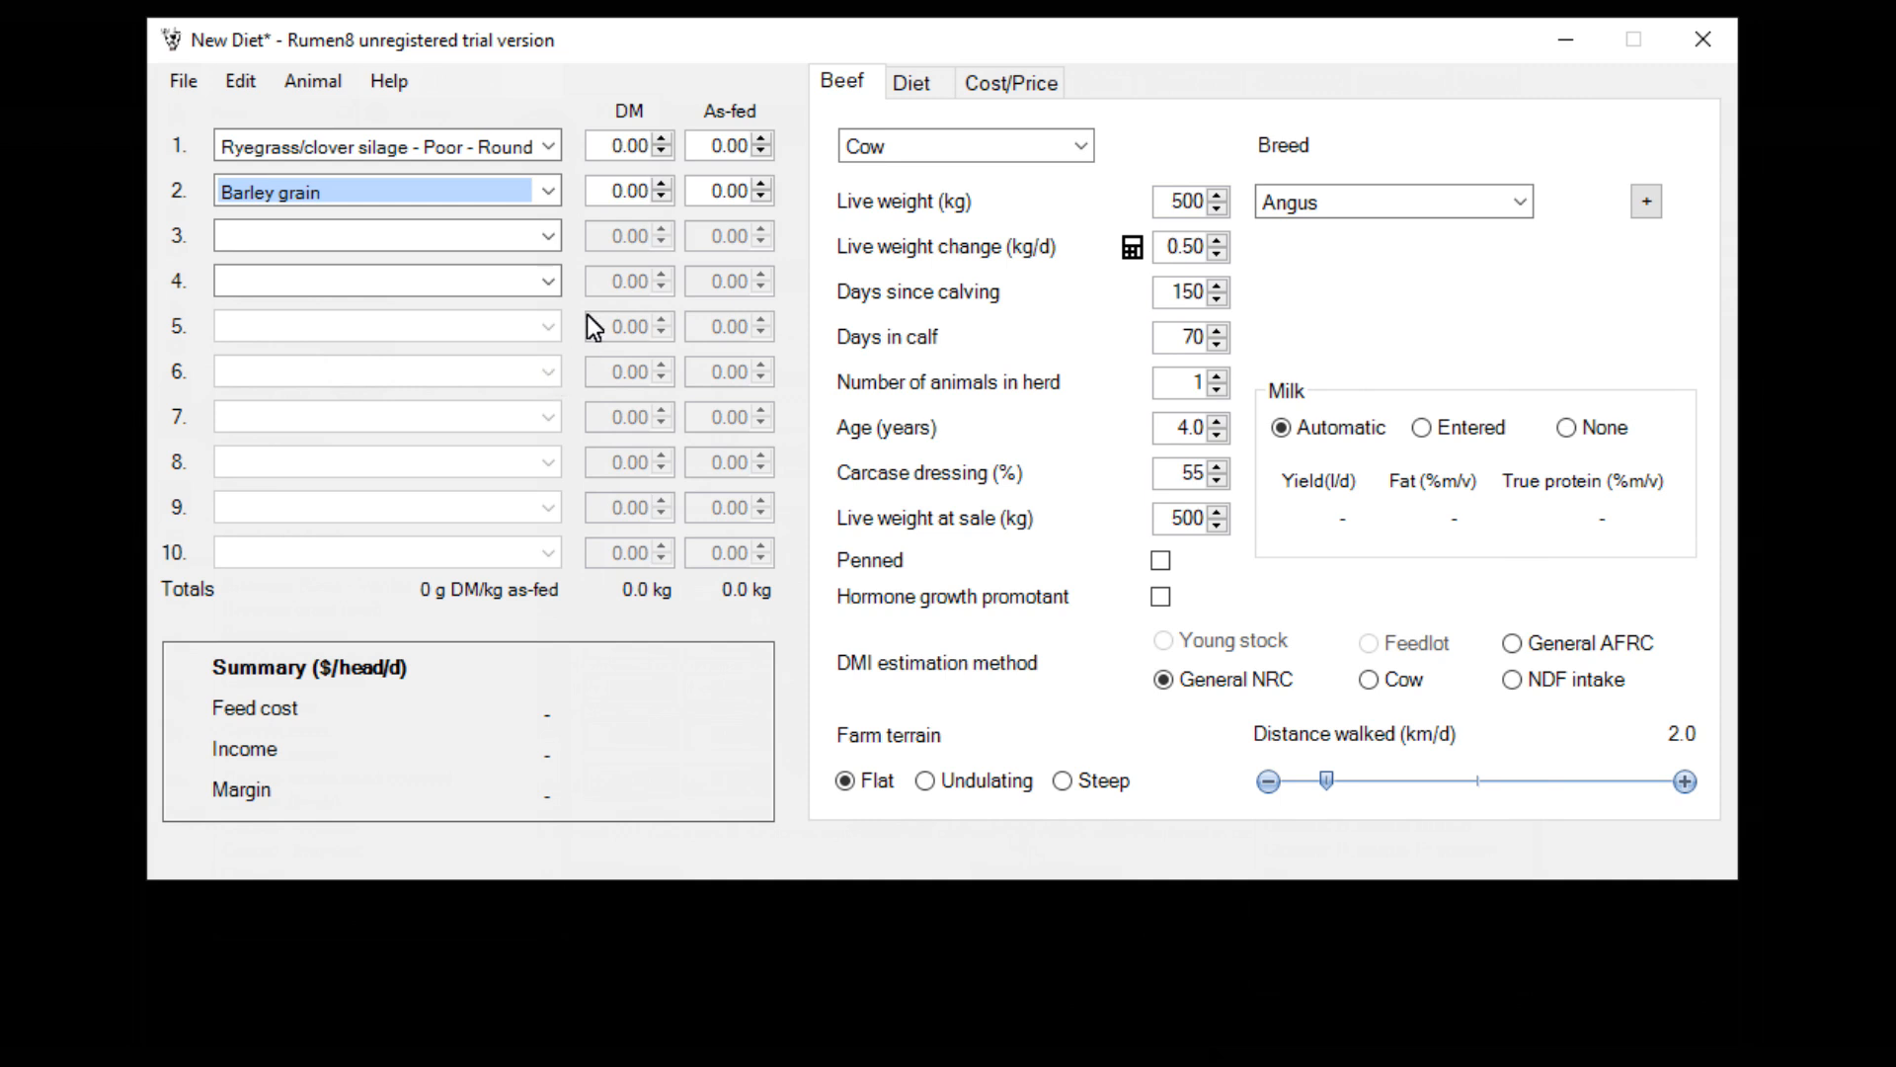
Step: Set the dry matter amounts to 9 kg for the ryegrass/clover silage and 2 kg for the barley grain
click(608, 145)
drag(608, 145, 637, 148)
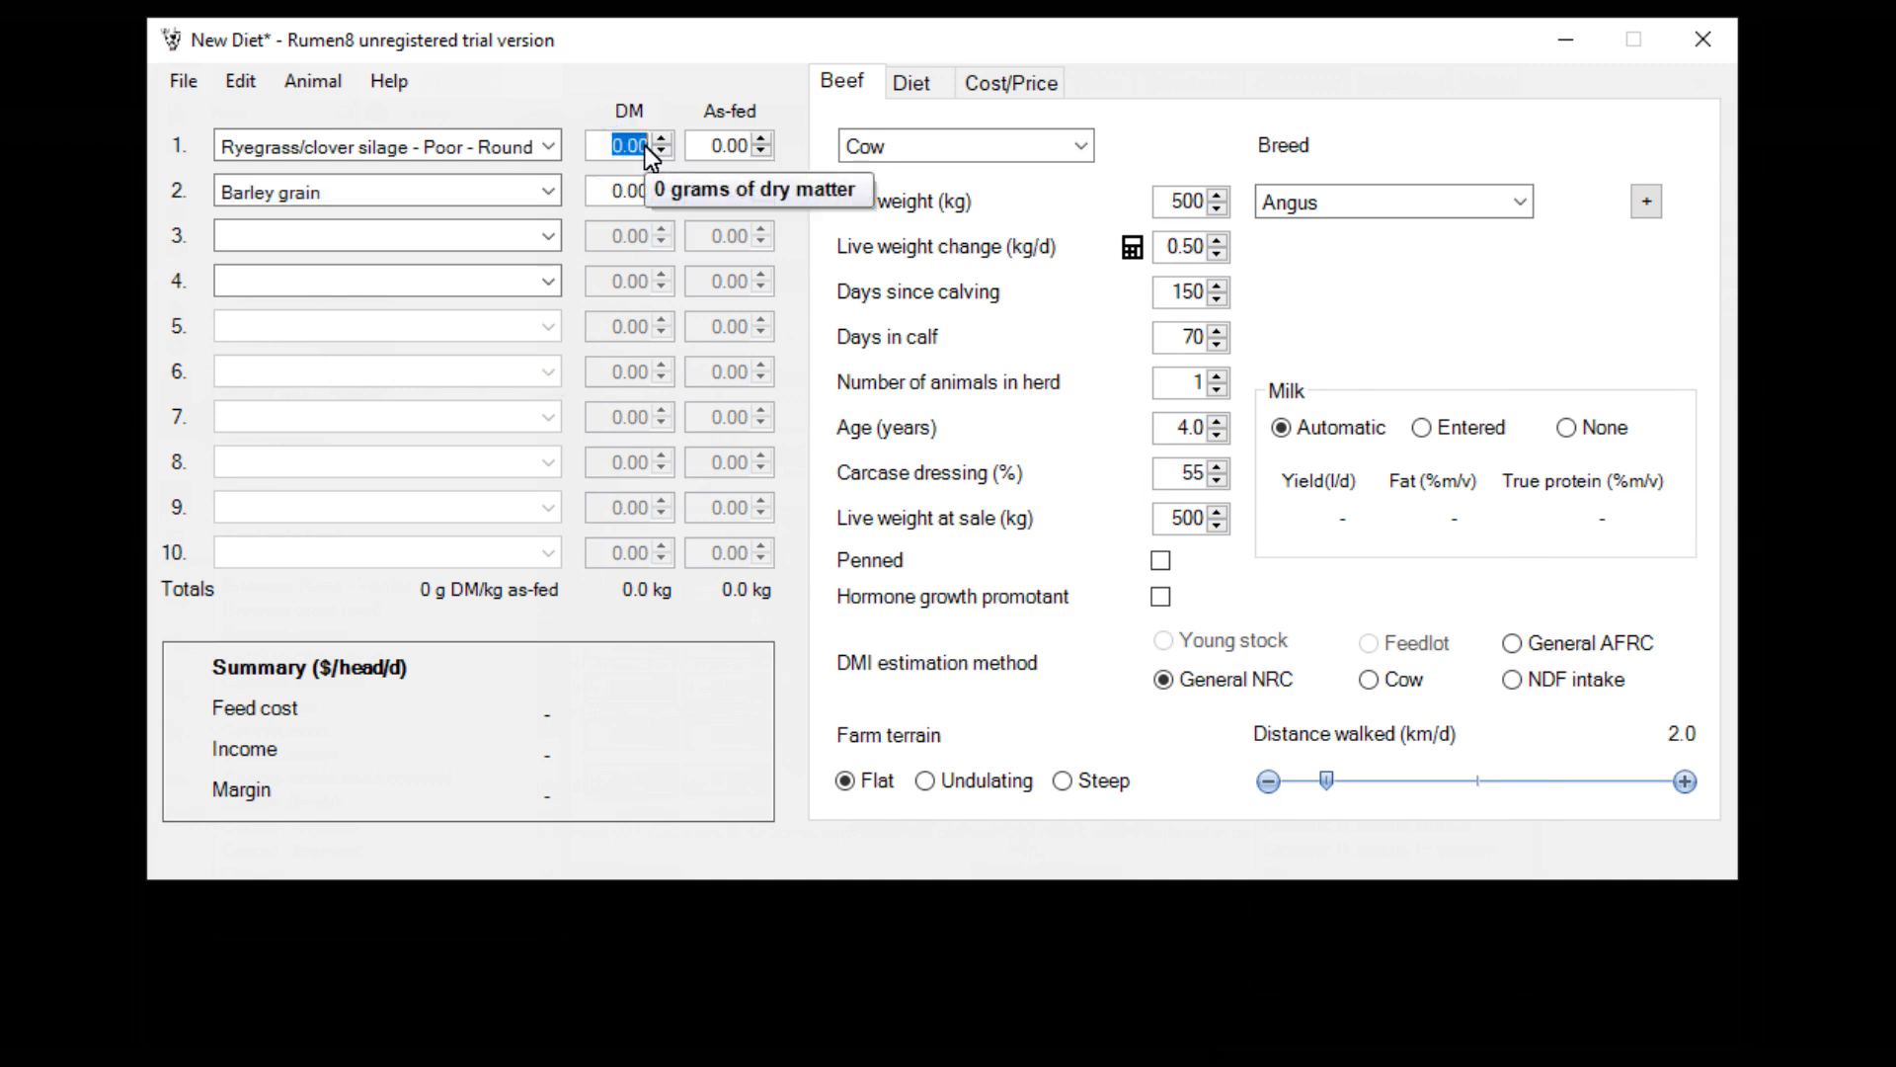
text(9)
key(Return)
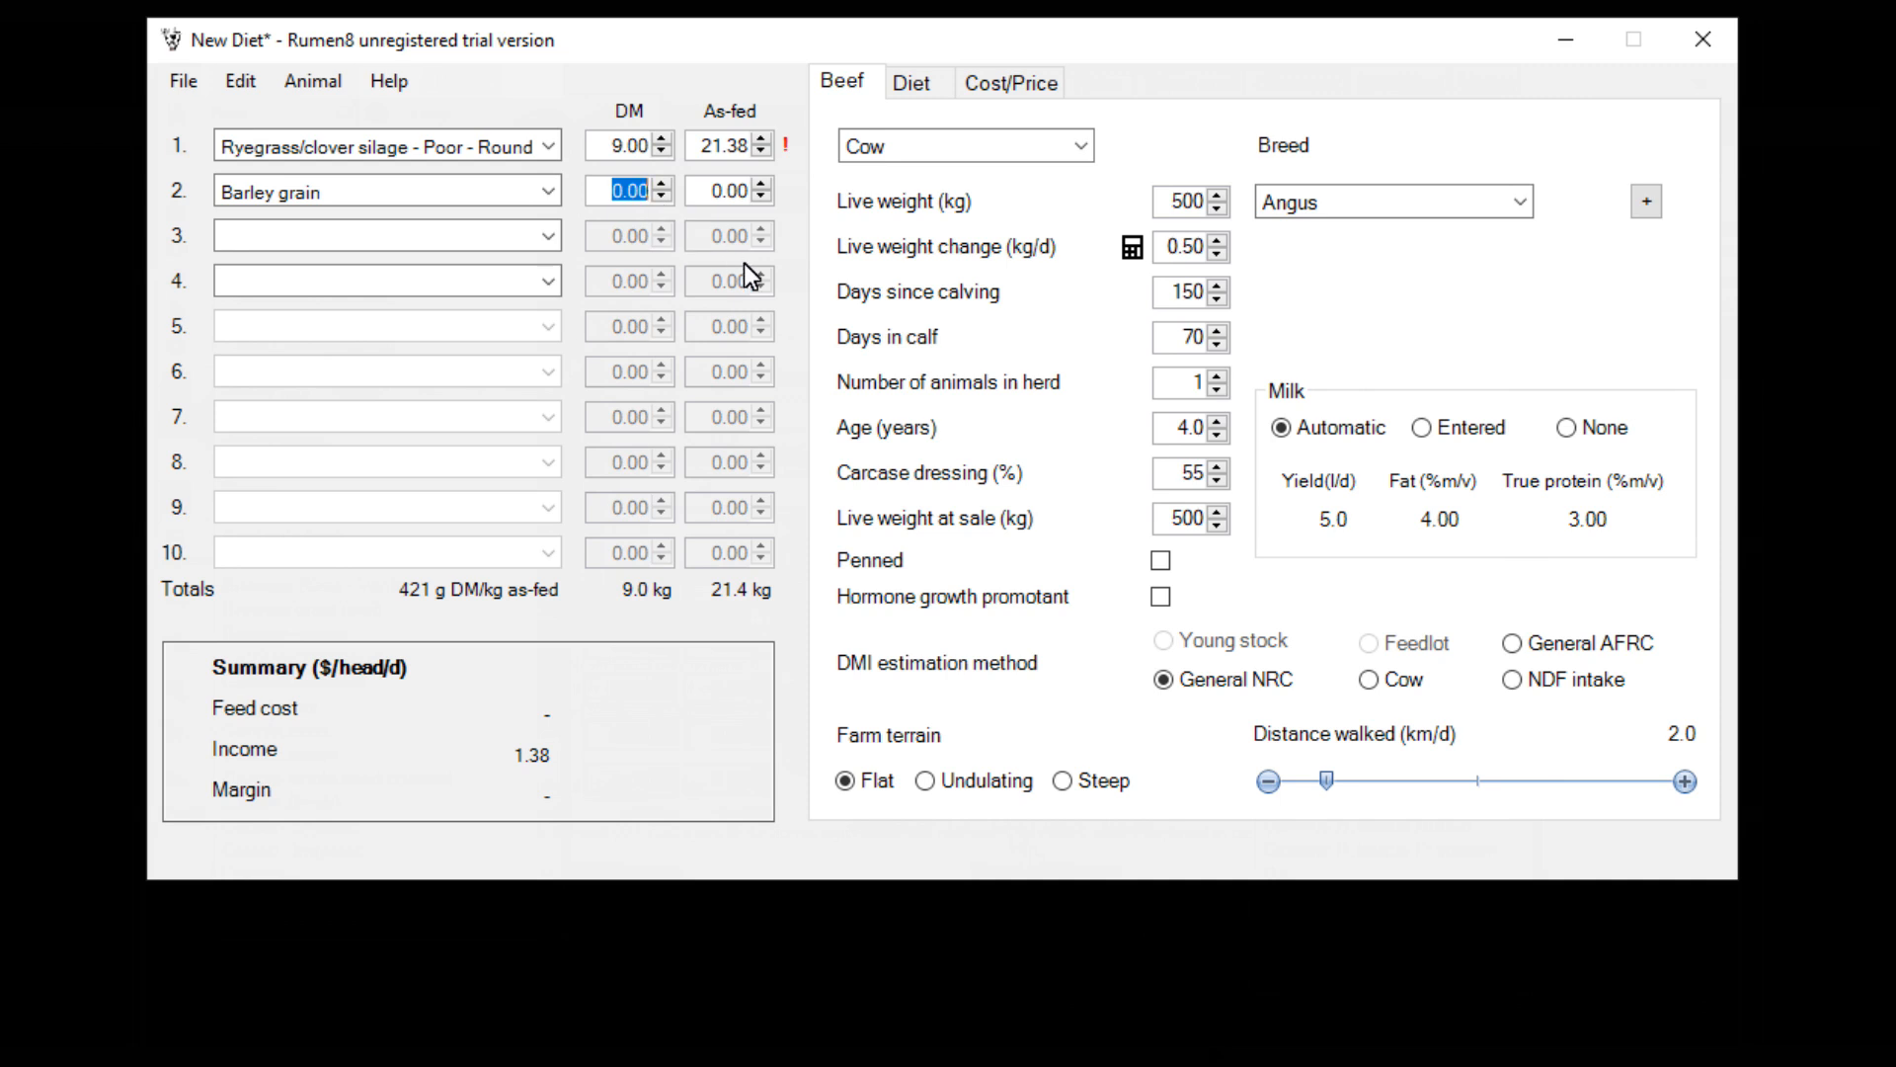
text(2)
key(Return)
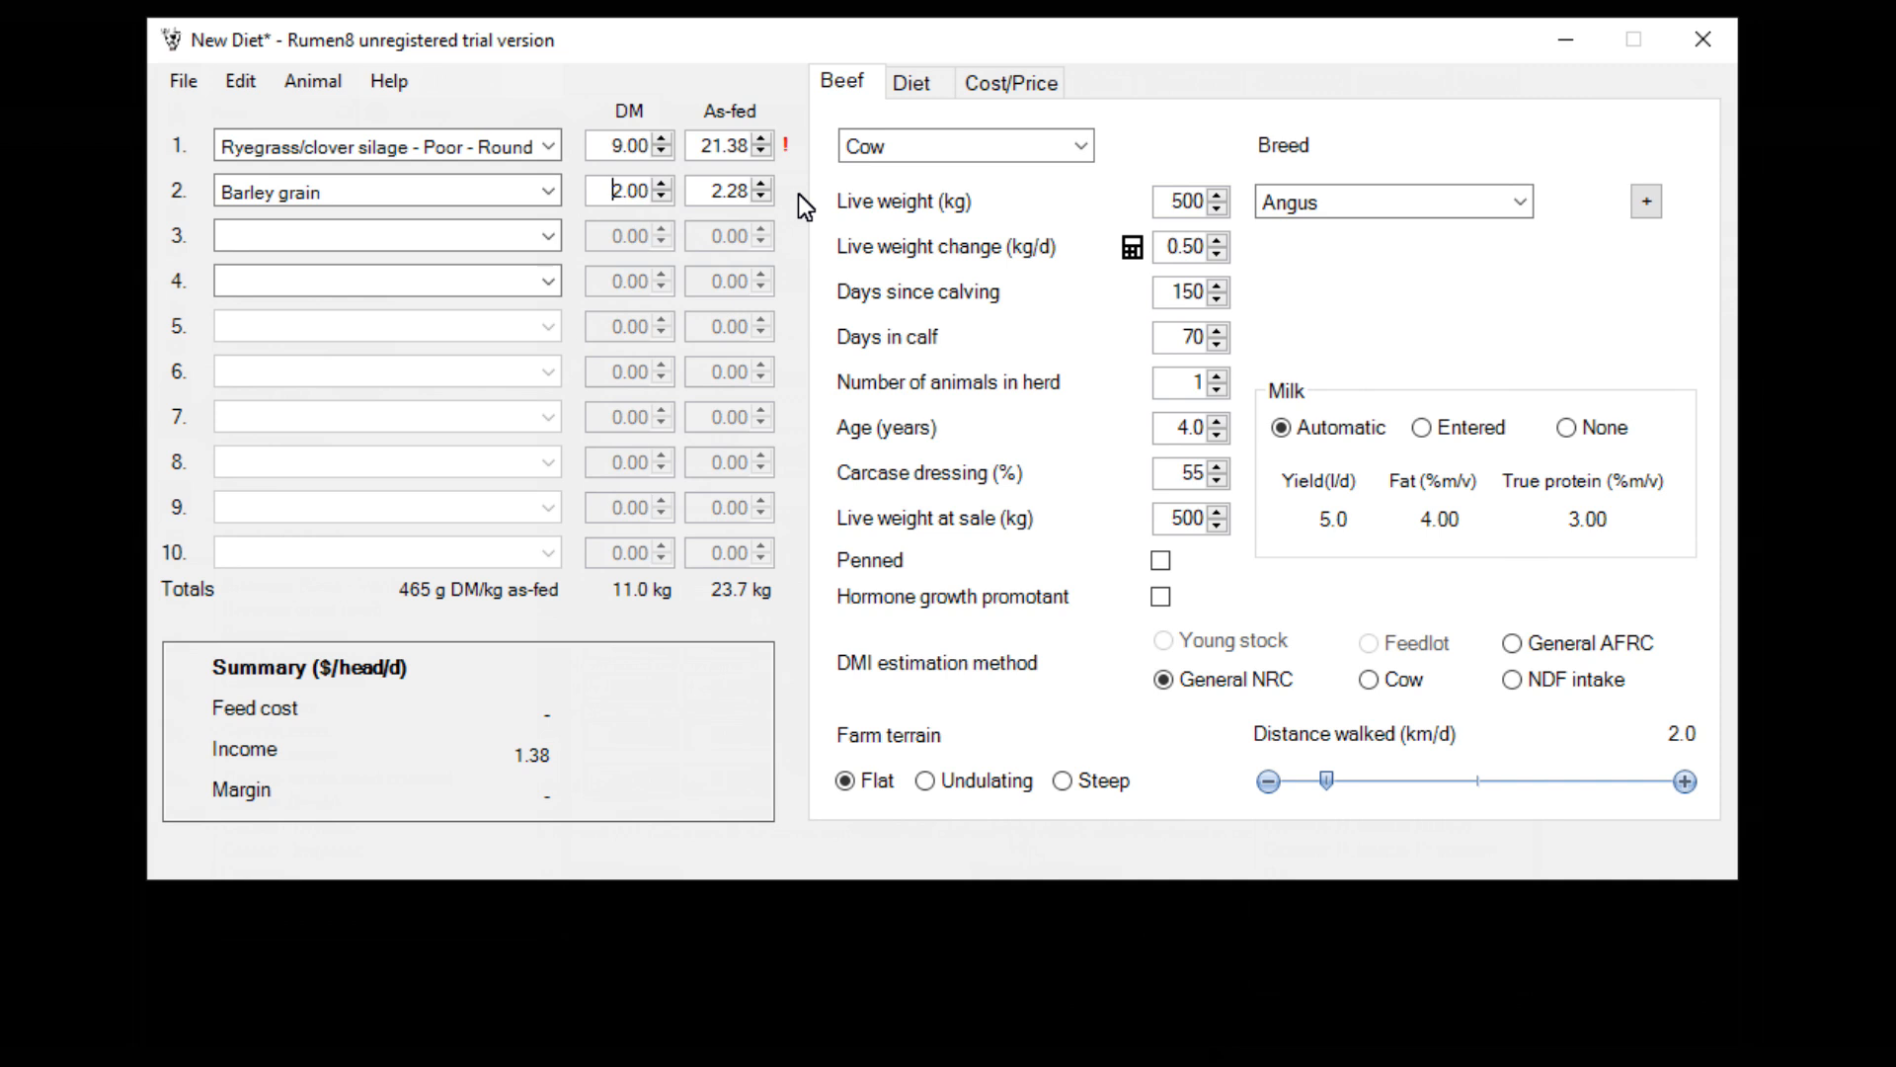
Step: Check the diet's intake and energy balance, and raise the silage to 9.50 kg and barley grain to 2.20 kg dry matter
click(913, 86)
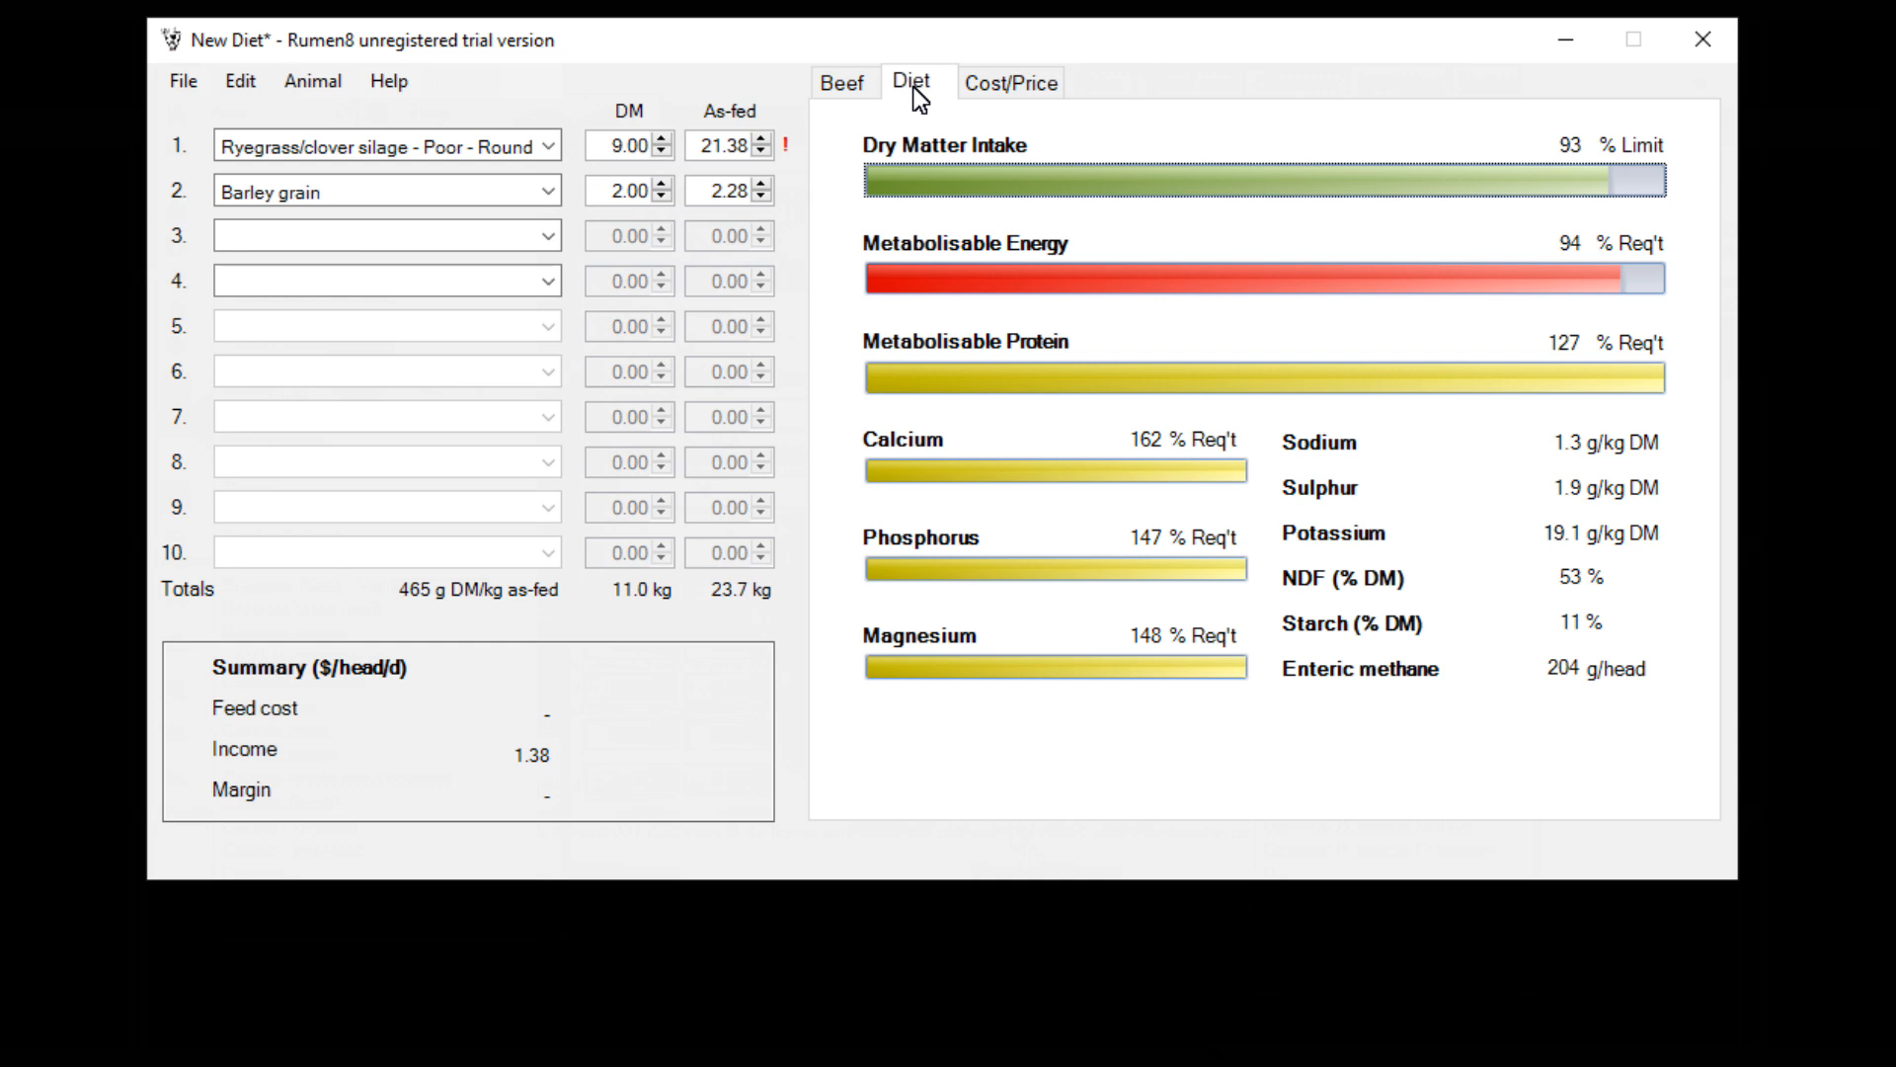
mouse_move(970, 183)
mouse_move(970, 275)
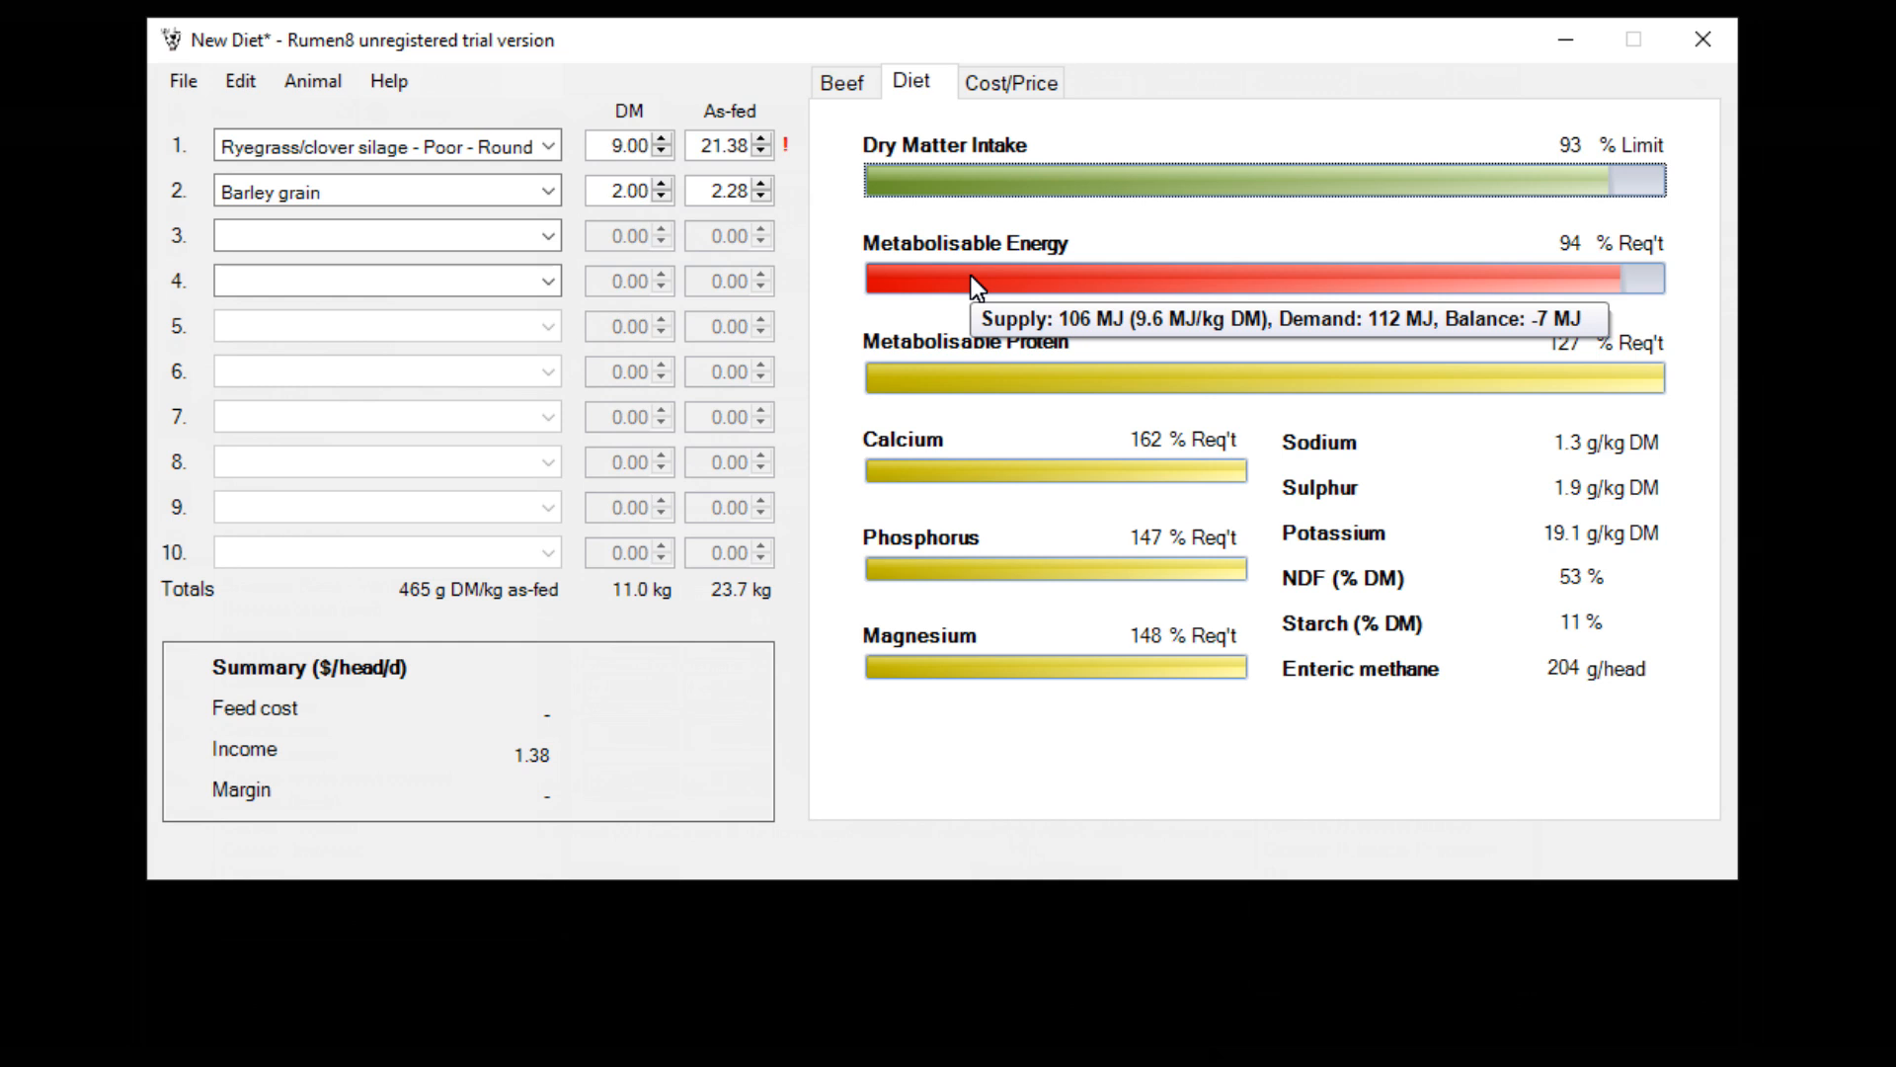
click(661, 138)
click(661, 136)
click(660, 136)
click(661, 138)
click(661, 138)
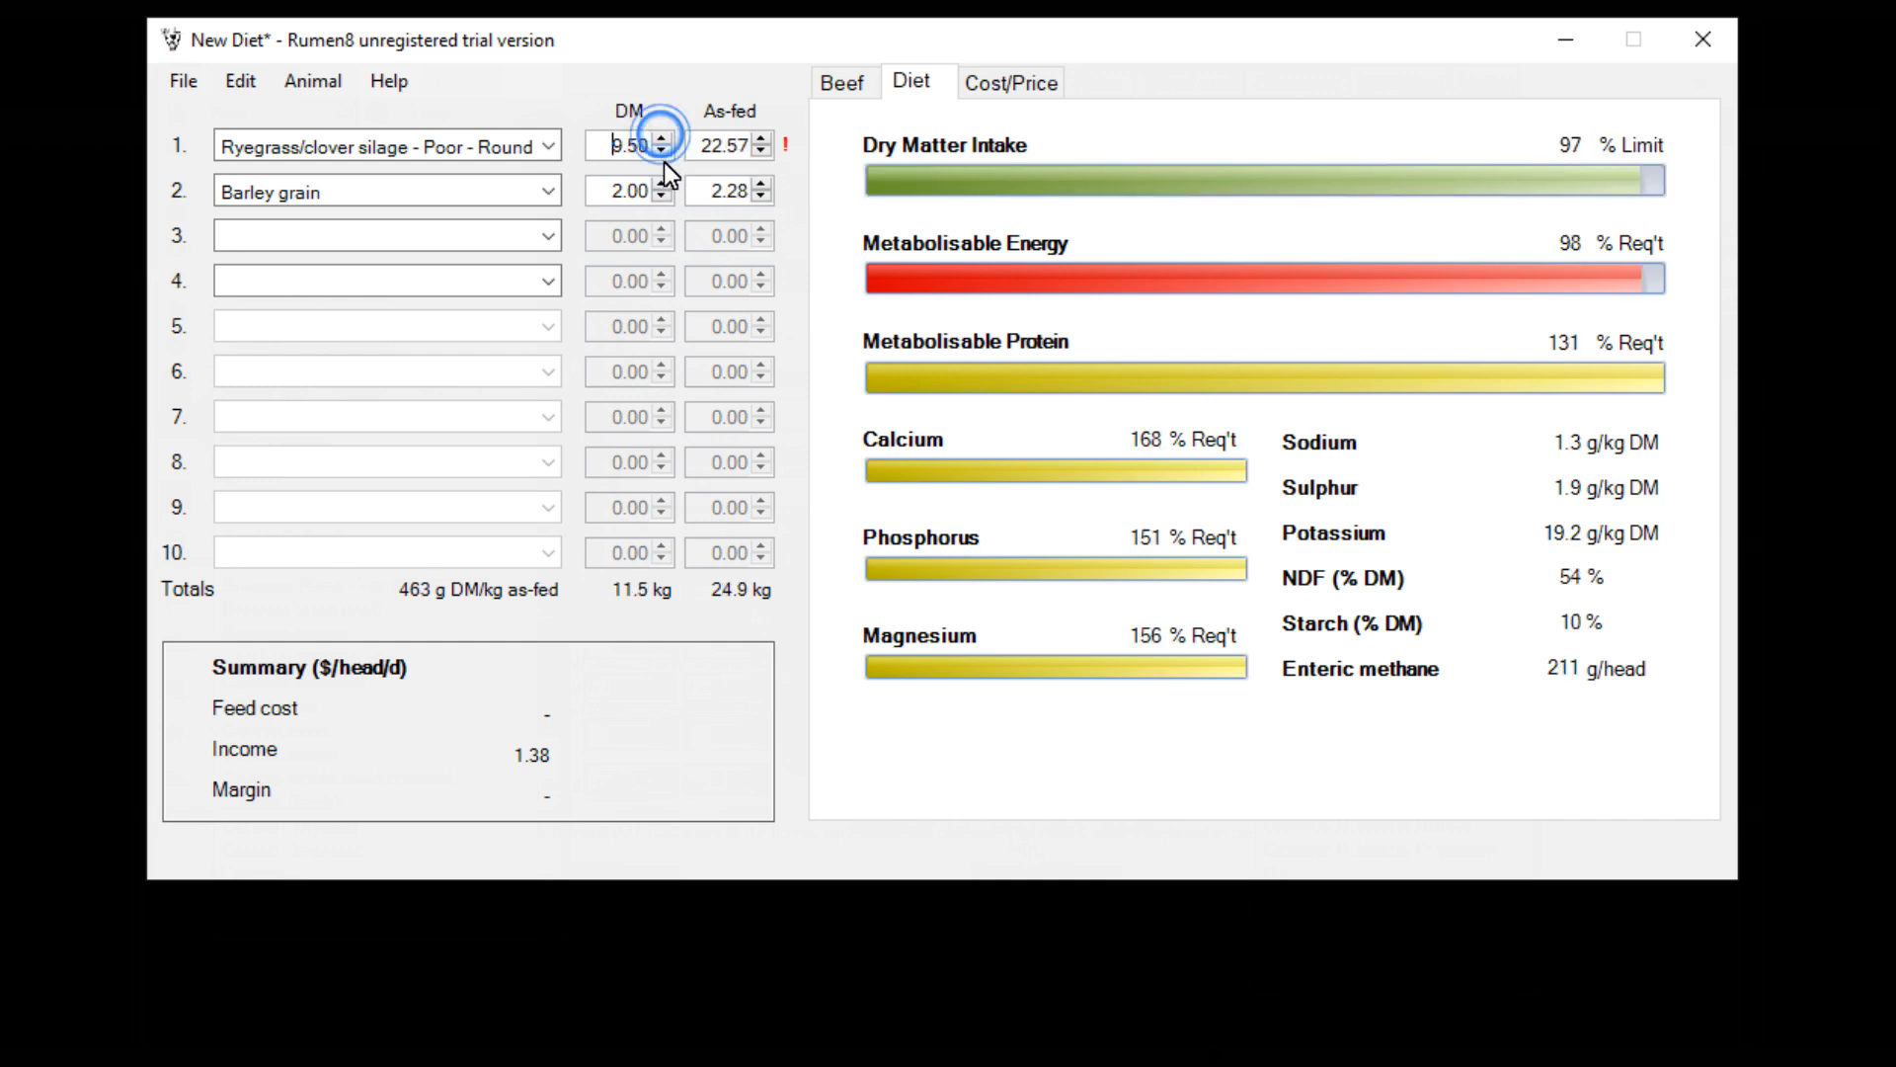
click(661, 185)
click(662, 185)
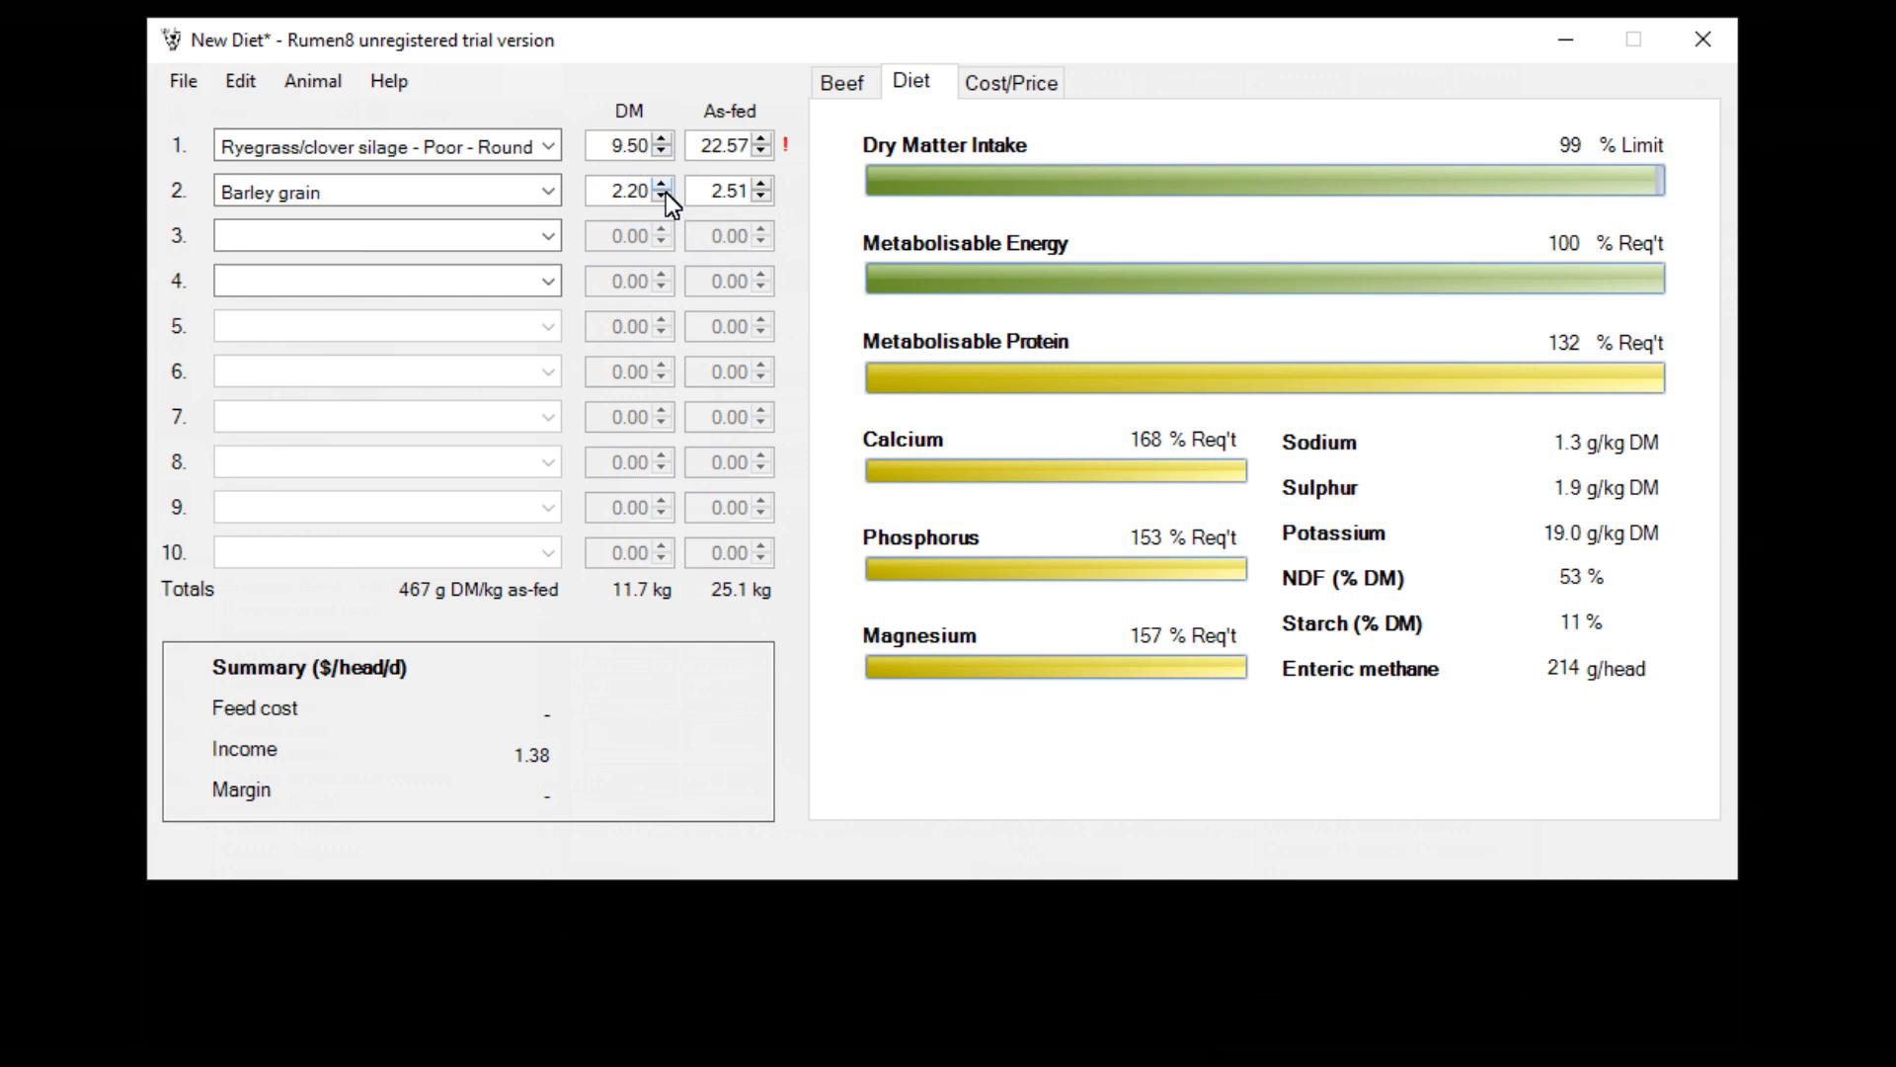
Step: Examine the metabolisable protein and mineral balances of the adjusted diet
mouse_move(1011, 364)
mouse_move(967, 388)
click(1163, 668)
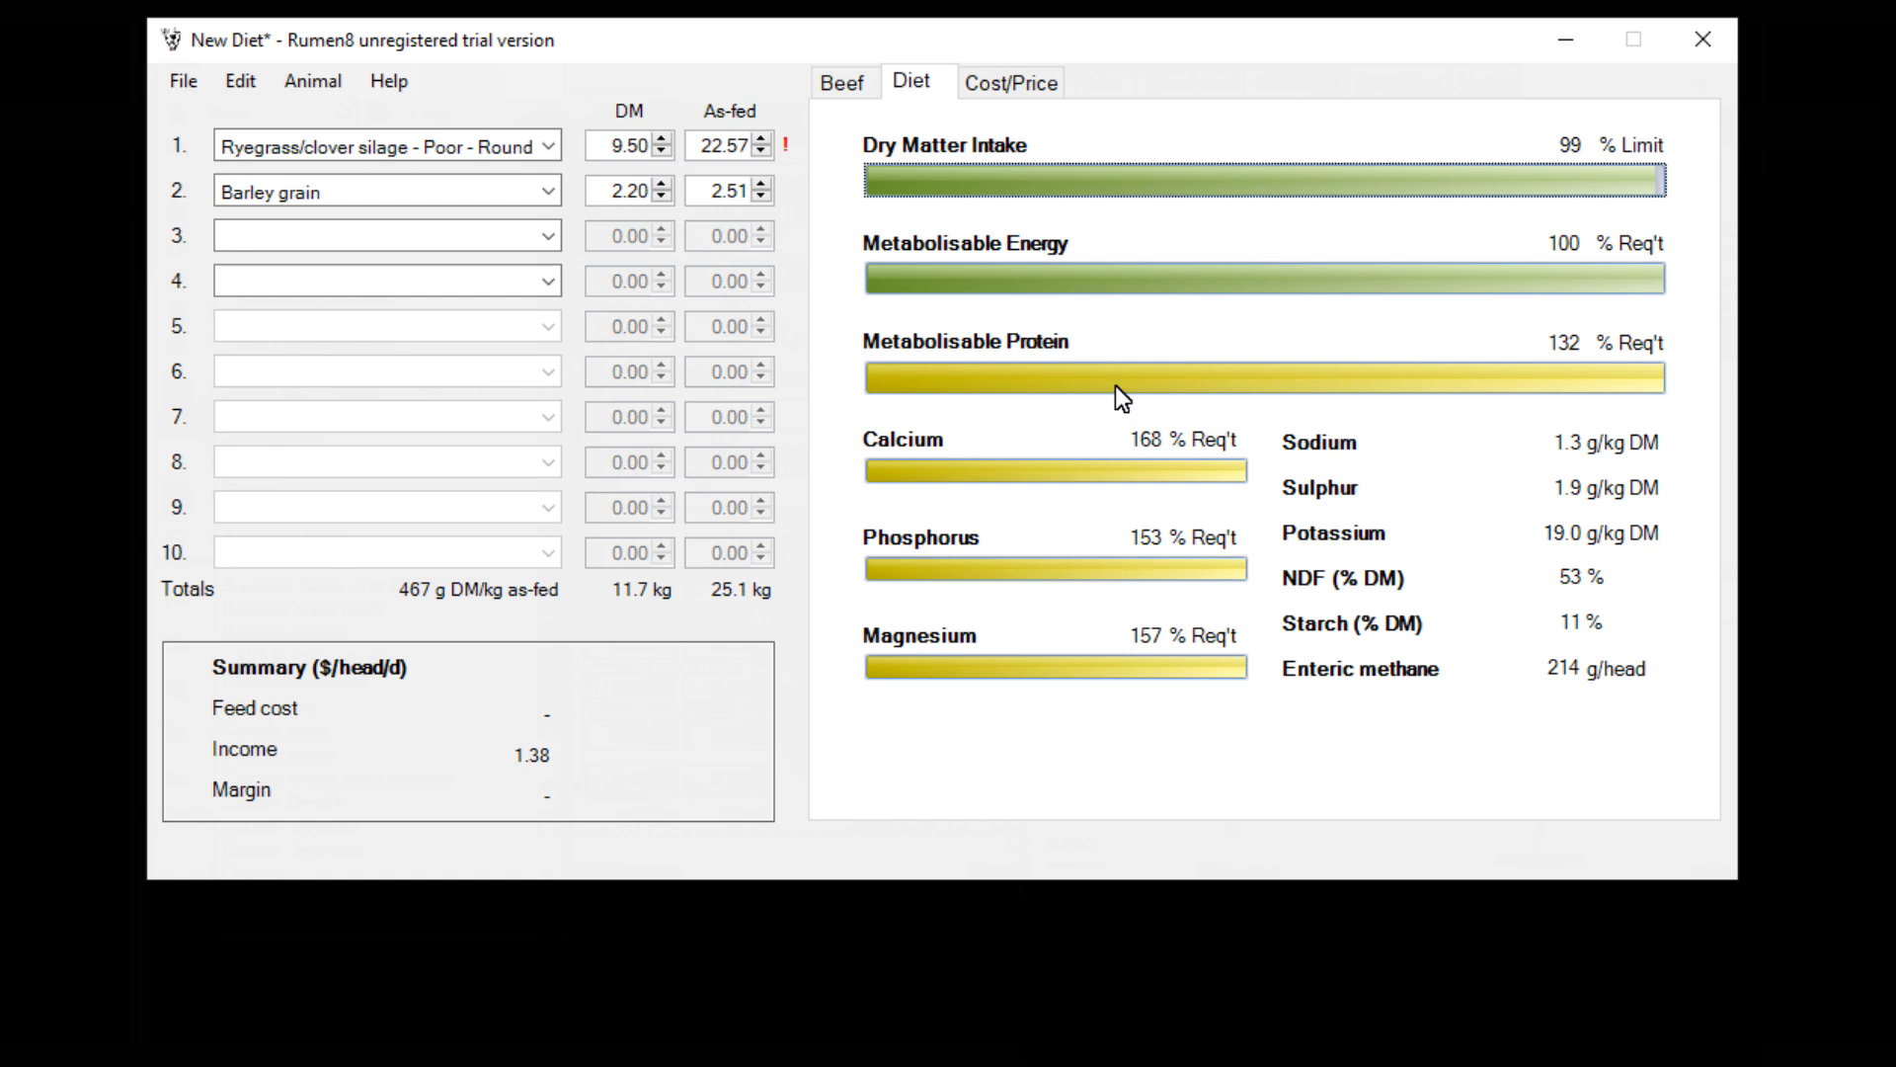
Step: Set the ryegrass/clover silage cost to 200 $/t DM in the feed costs
click(1018, 87)
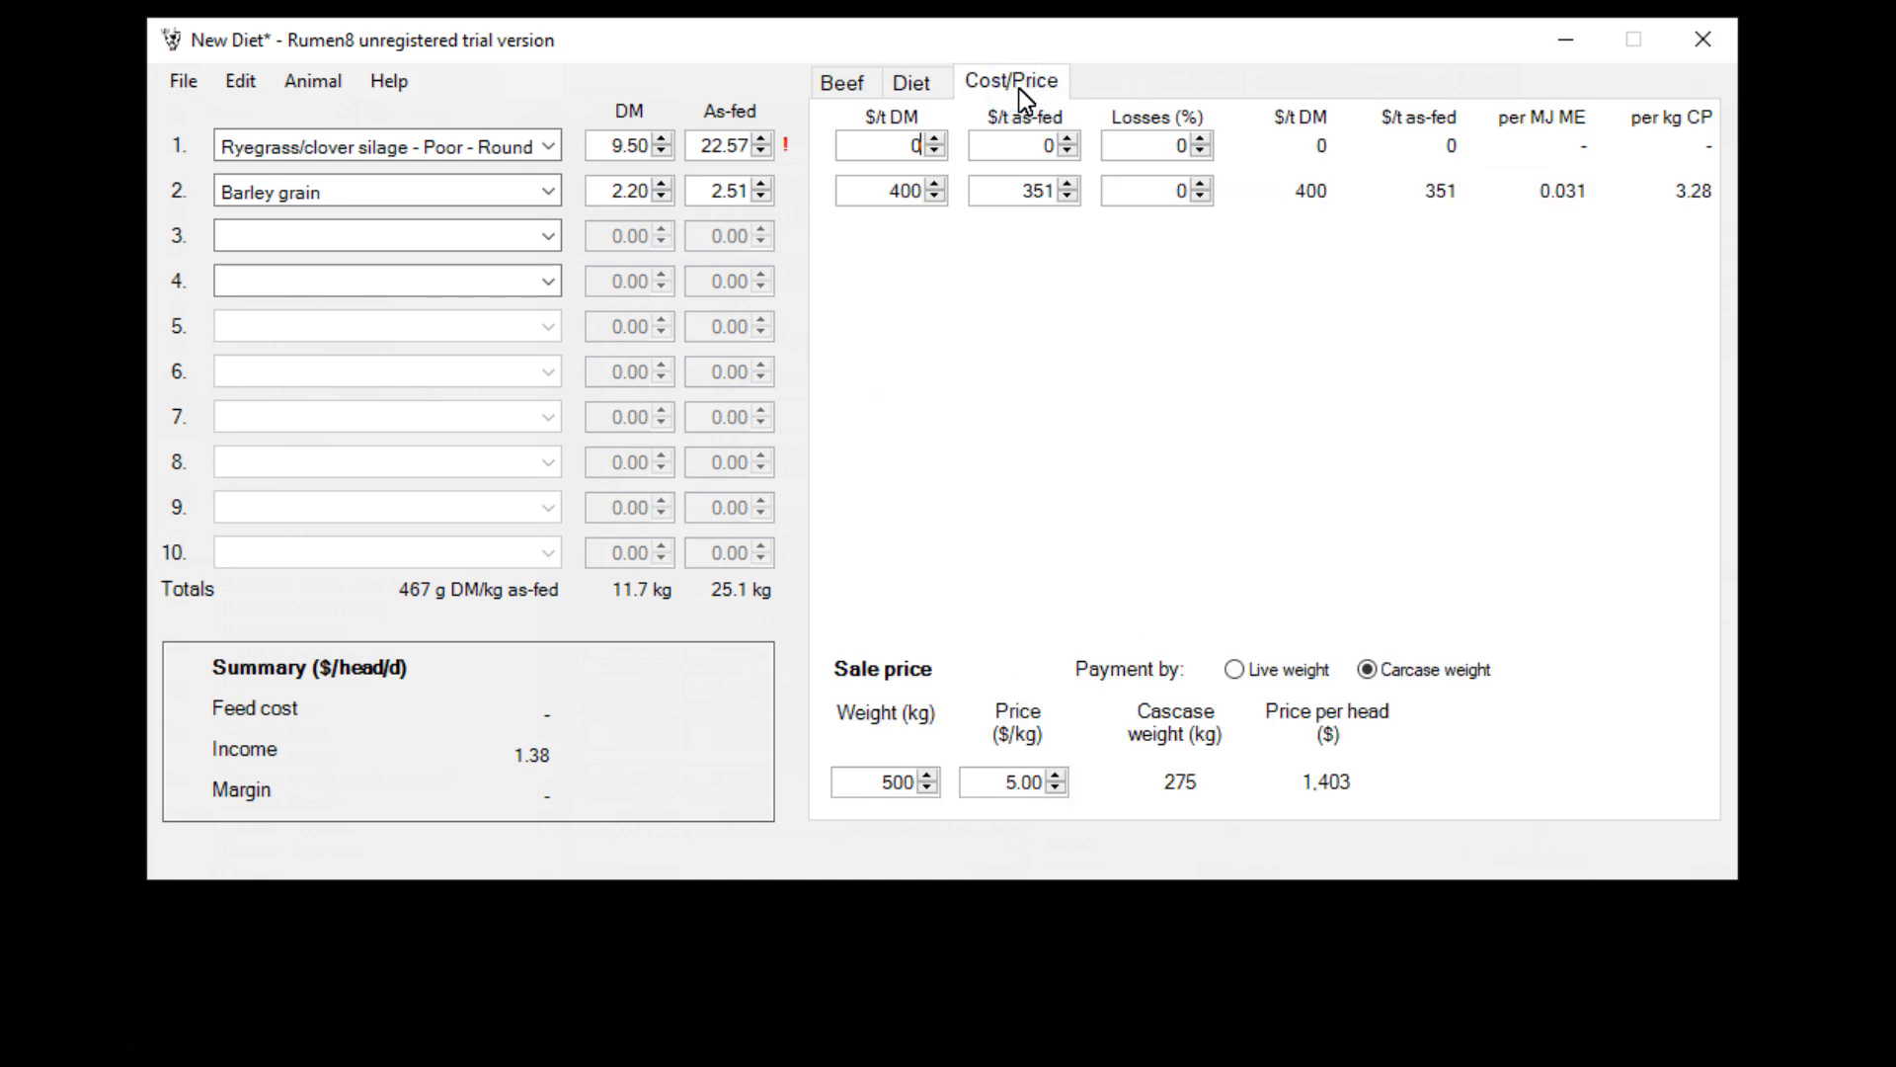
click(896, 146)
text(200)
key(Return)
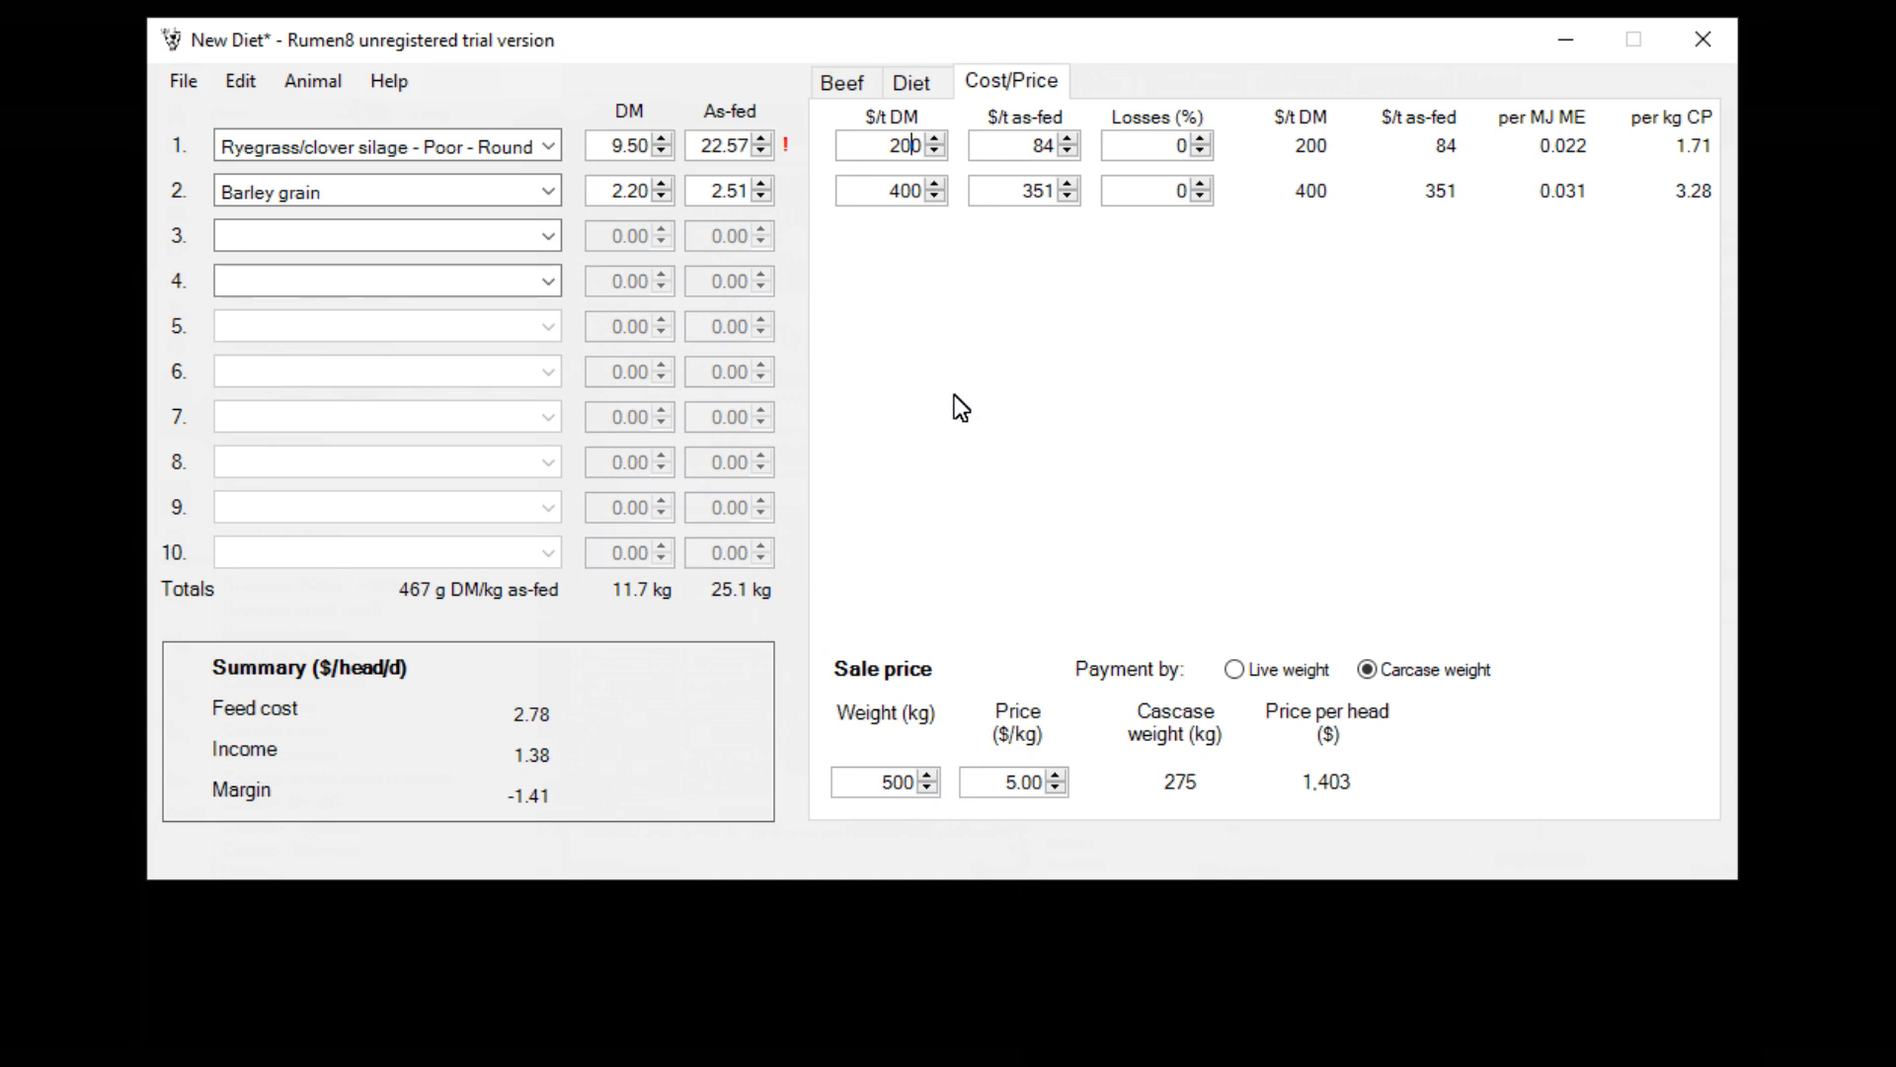
Step: Review the beef animal inputs, the diet balance and the cost and price figures once more
click(844, 84)
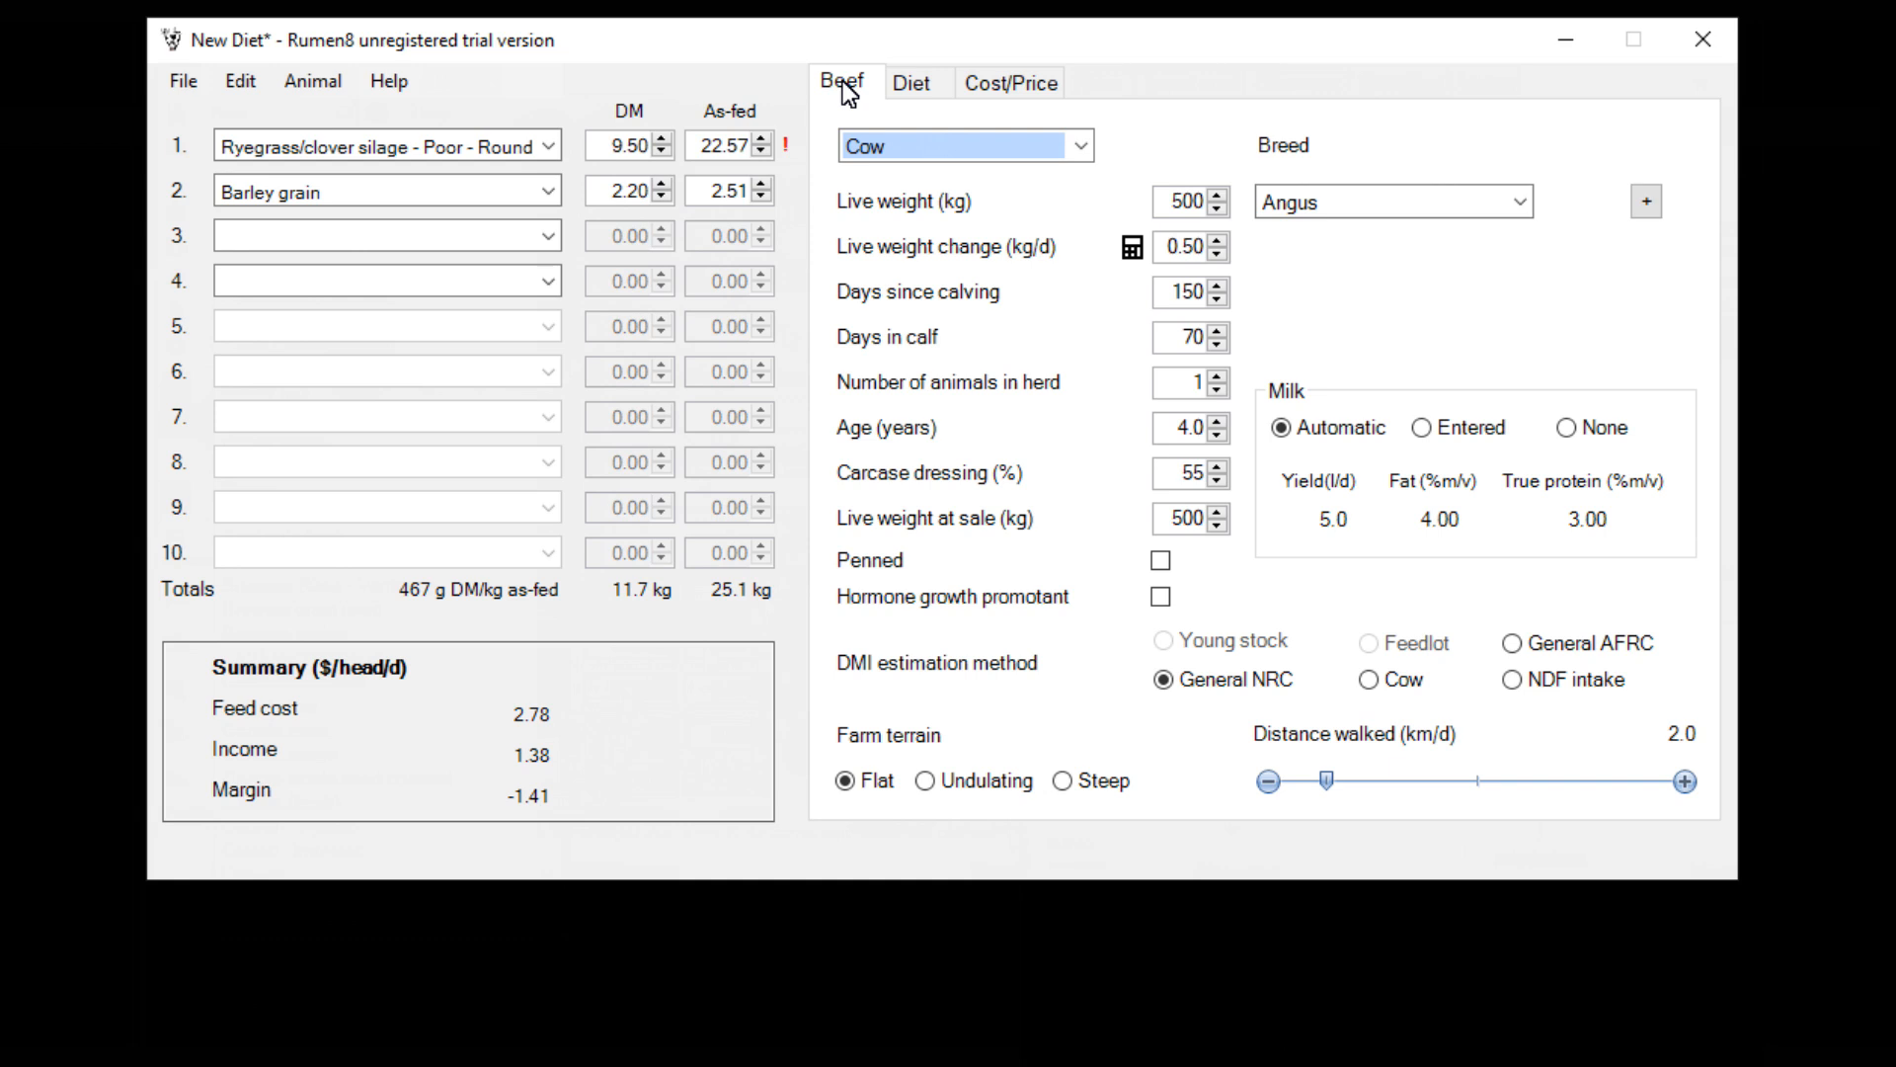
click(914, 86)
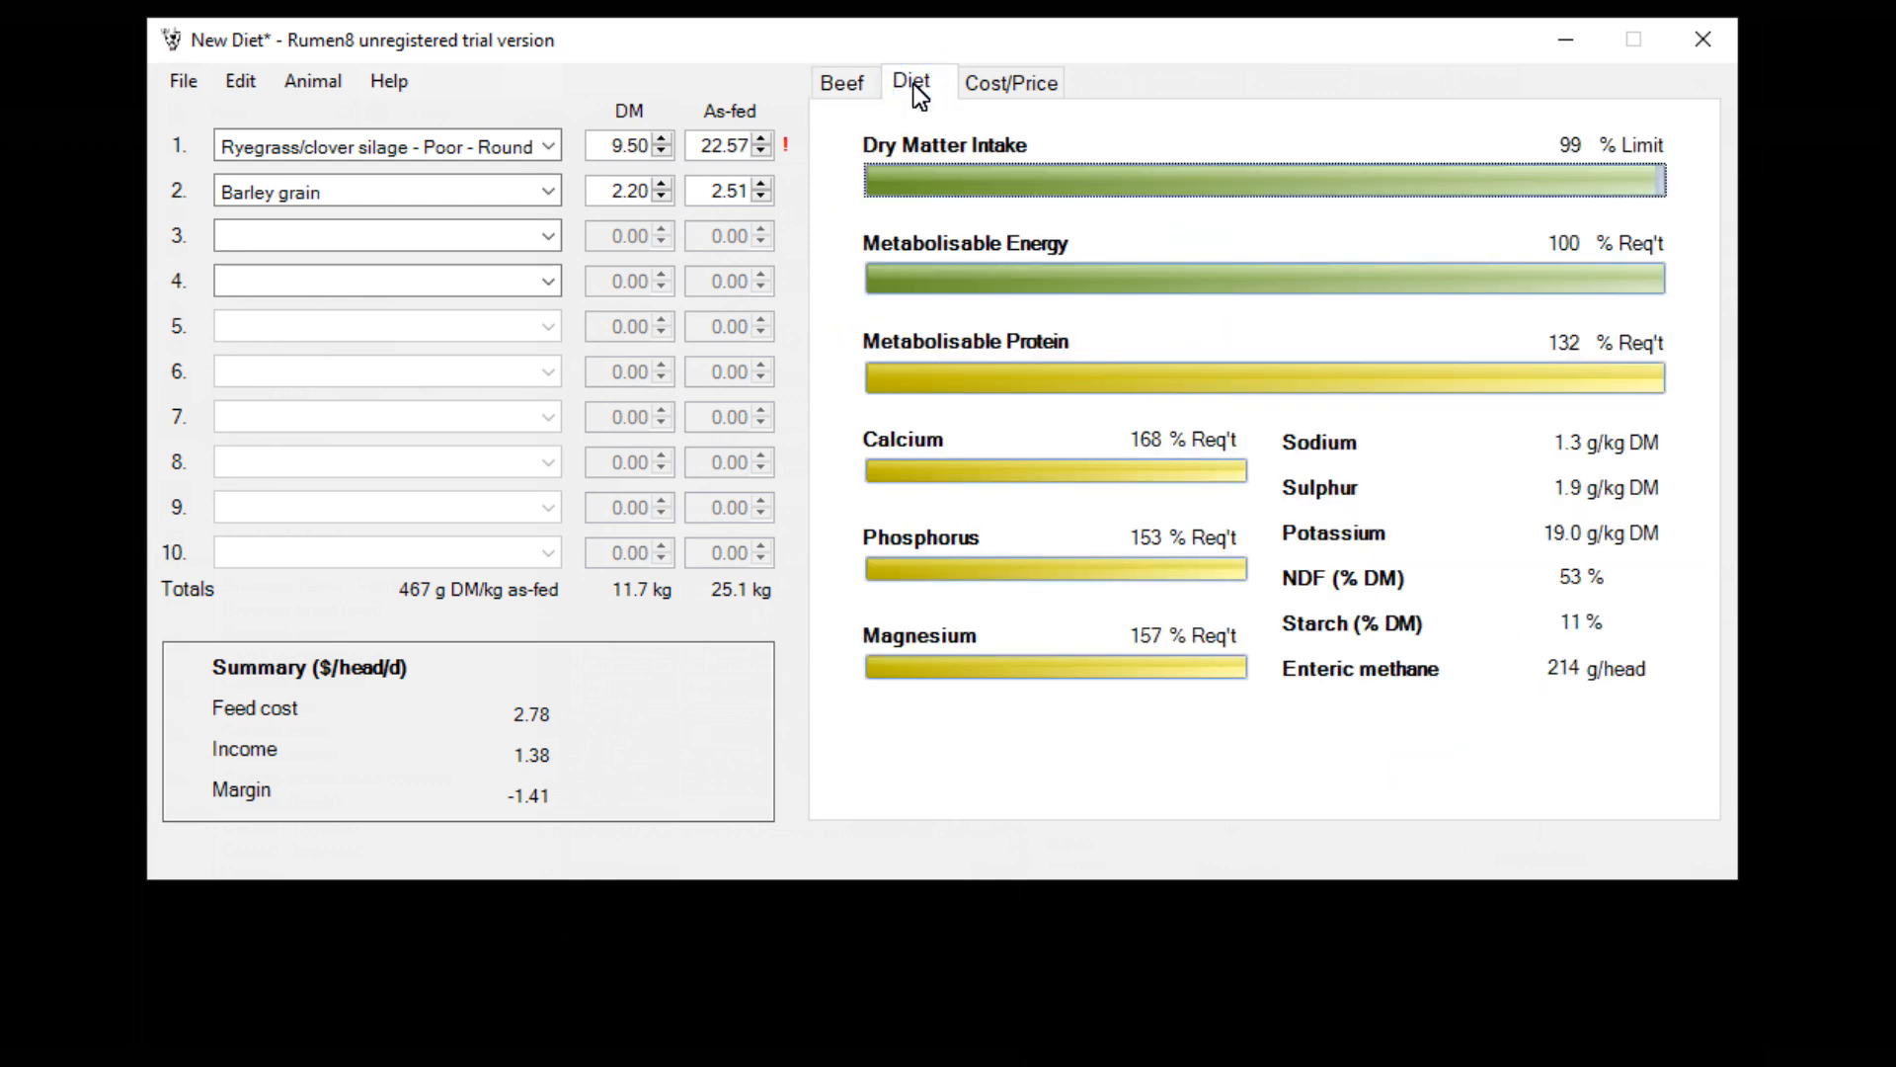
click(1005, 87)
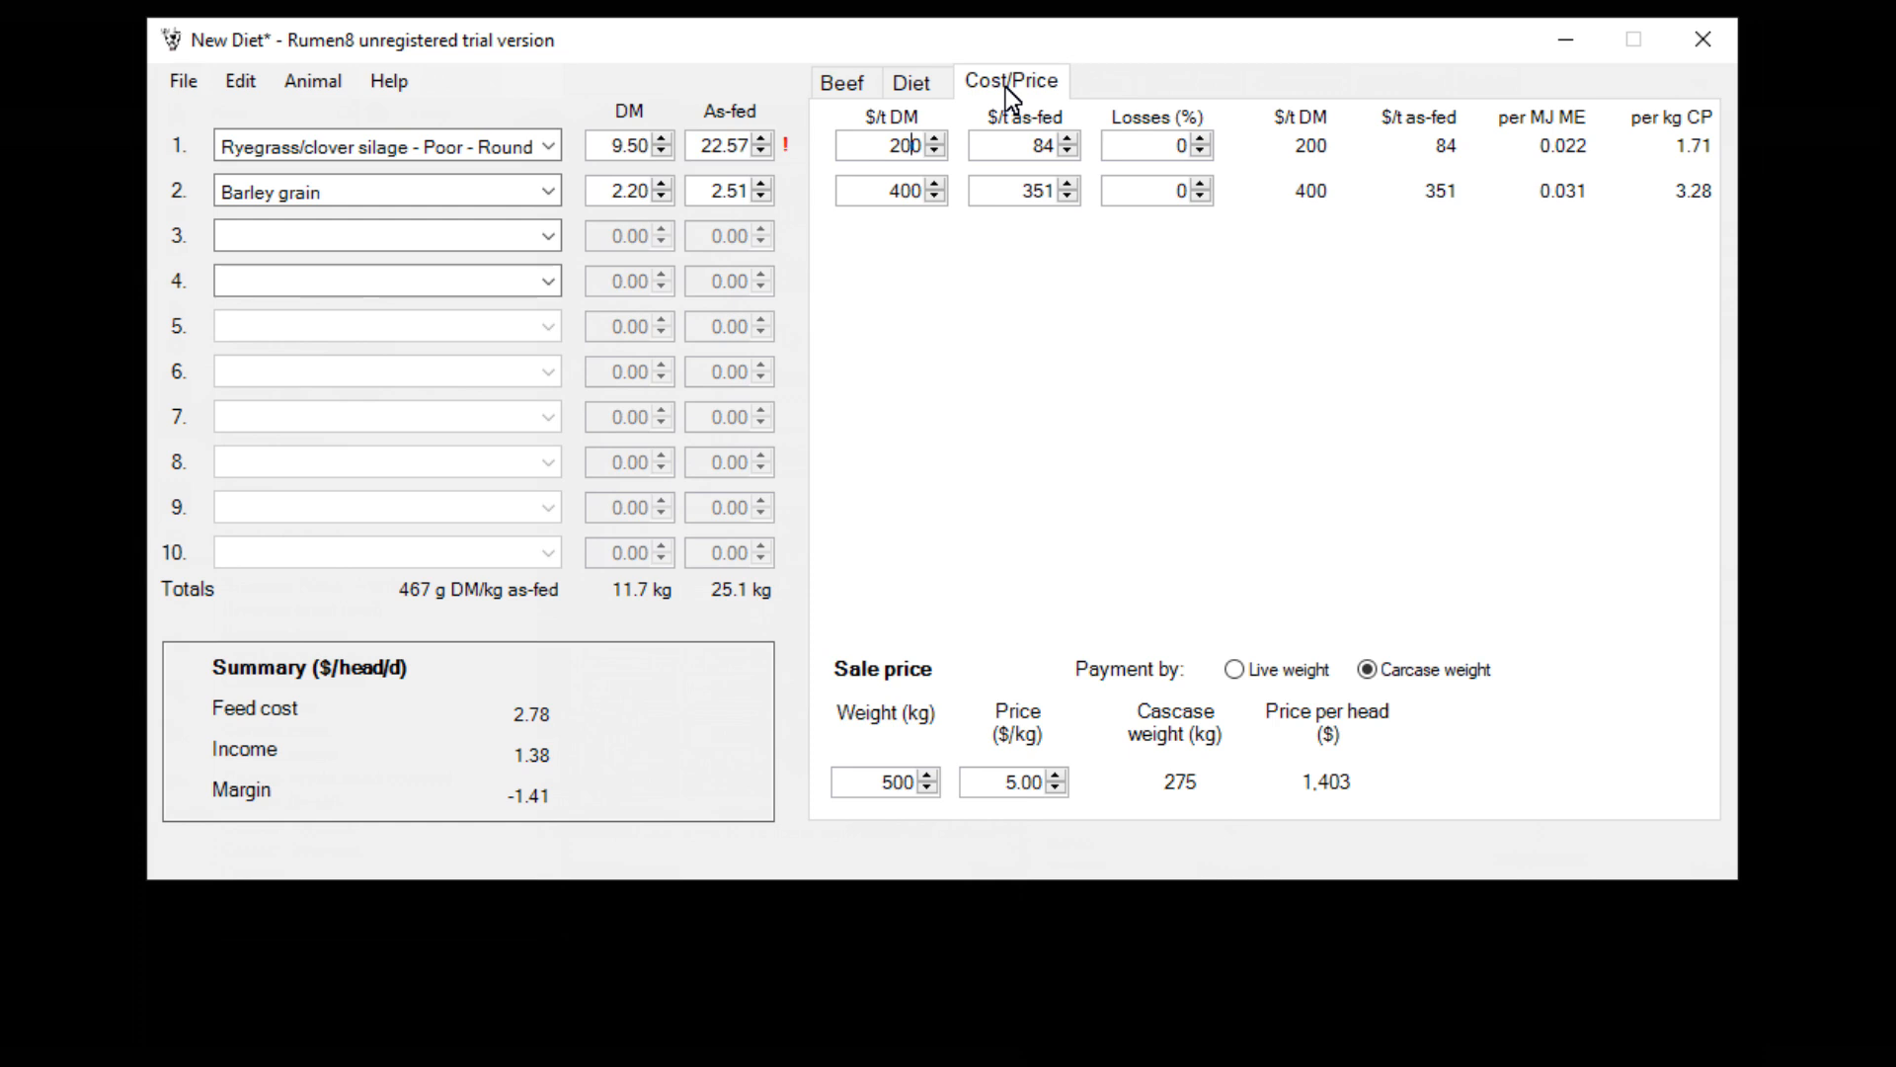
Step: Open the built-in Introduction to Rumen8 tutorial and close it at its first page
click(382, 85)
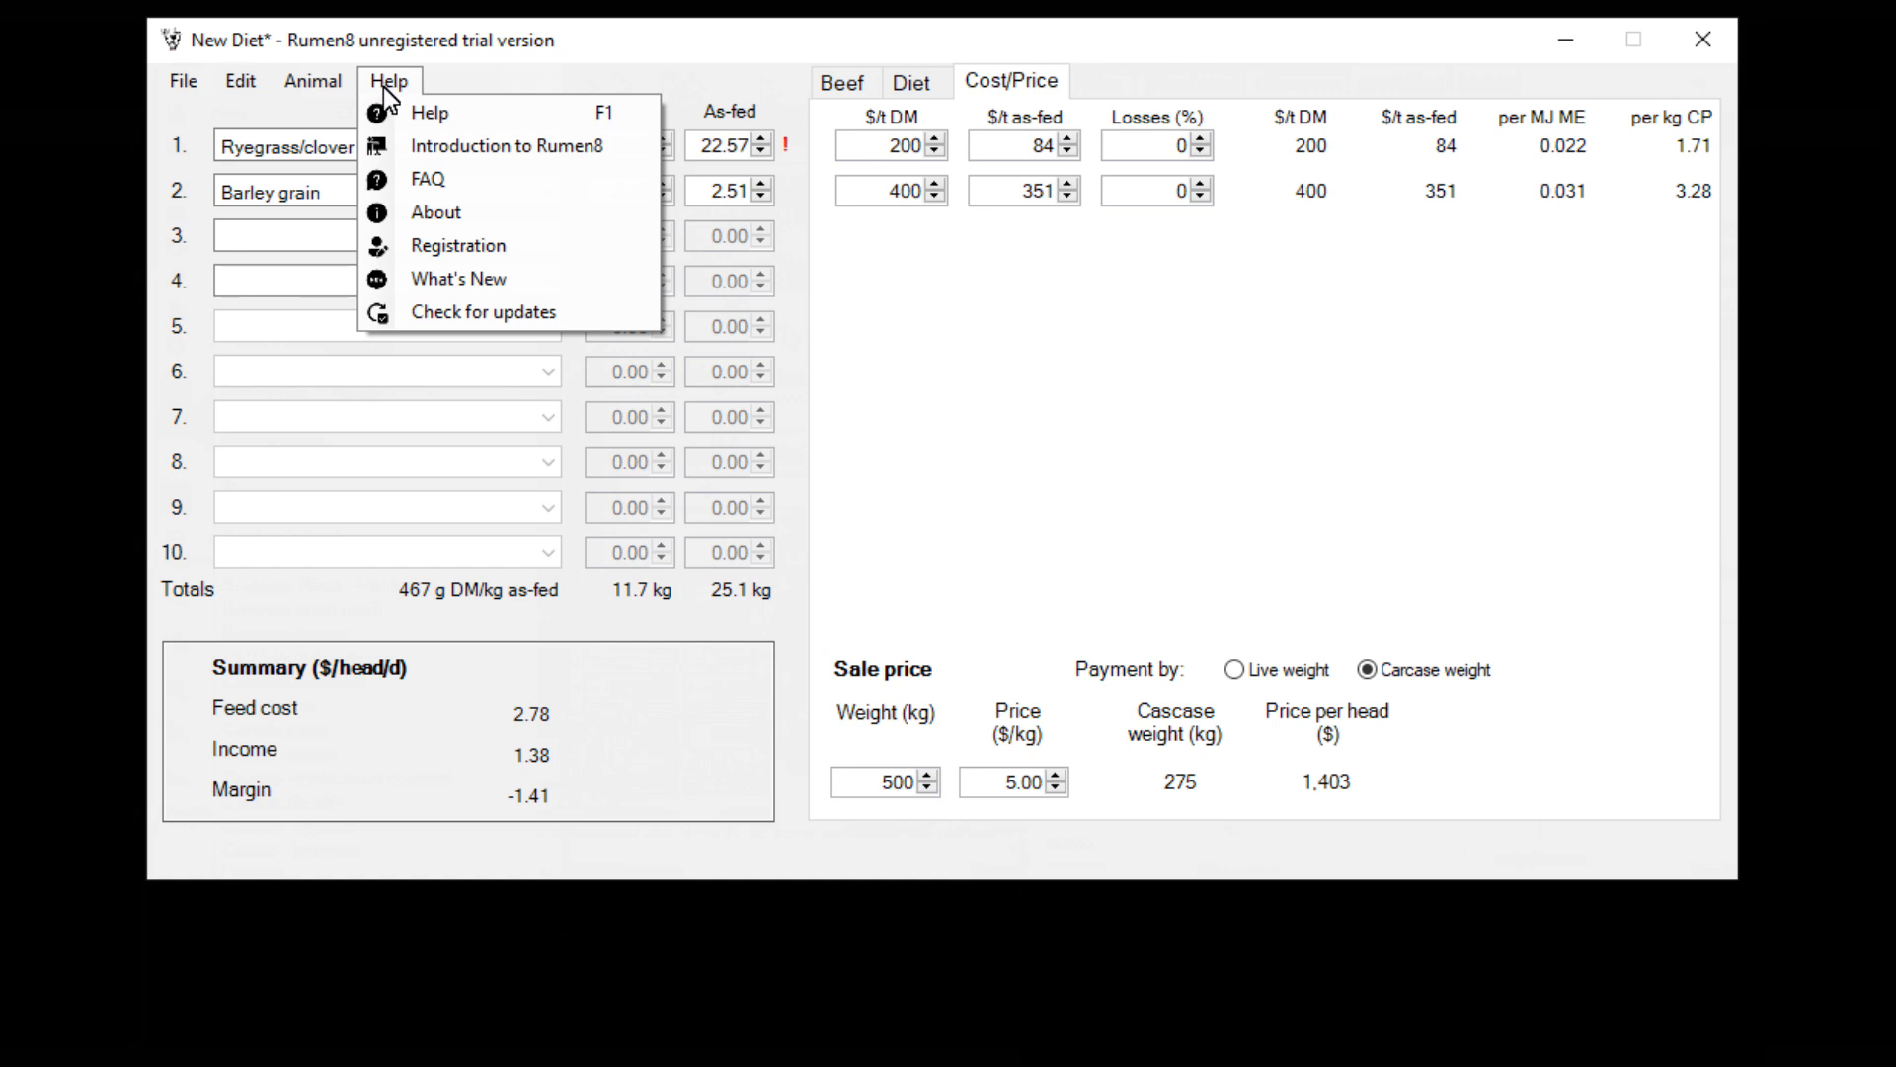
click(424, 145)
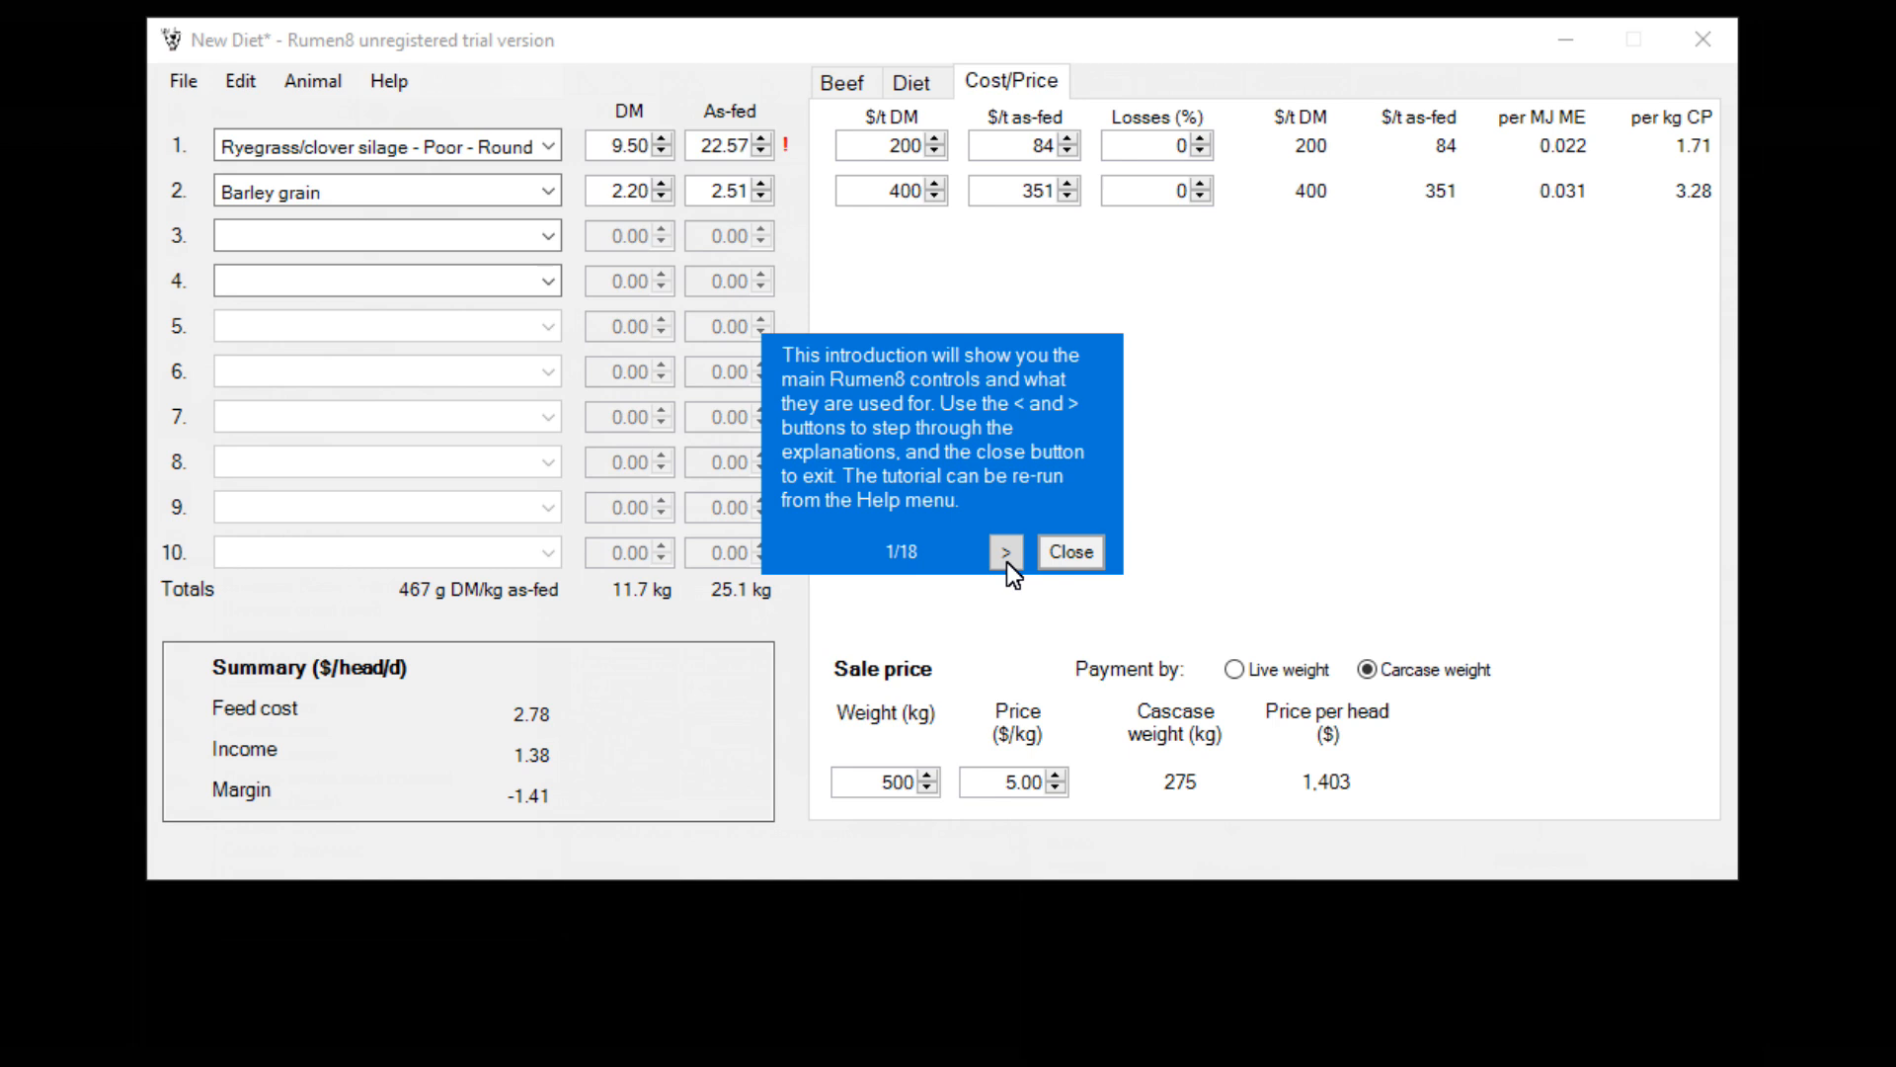
click(1070, 551)
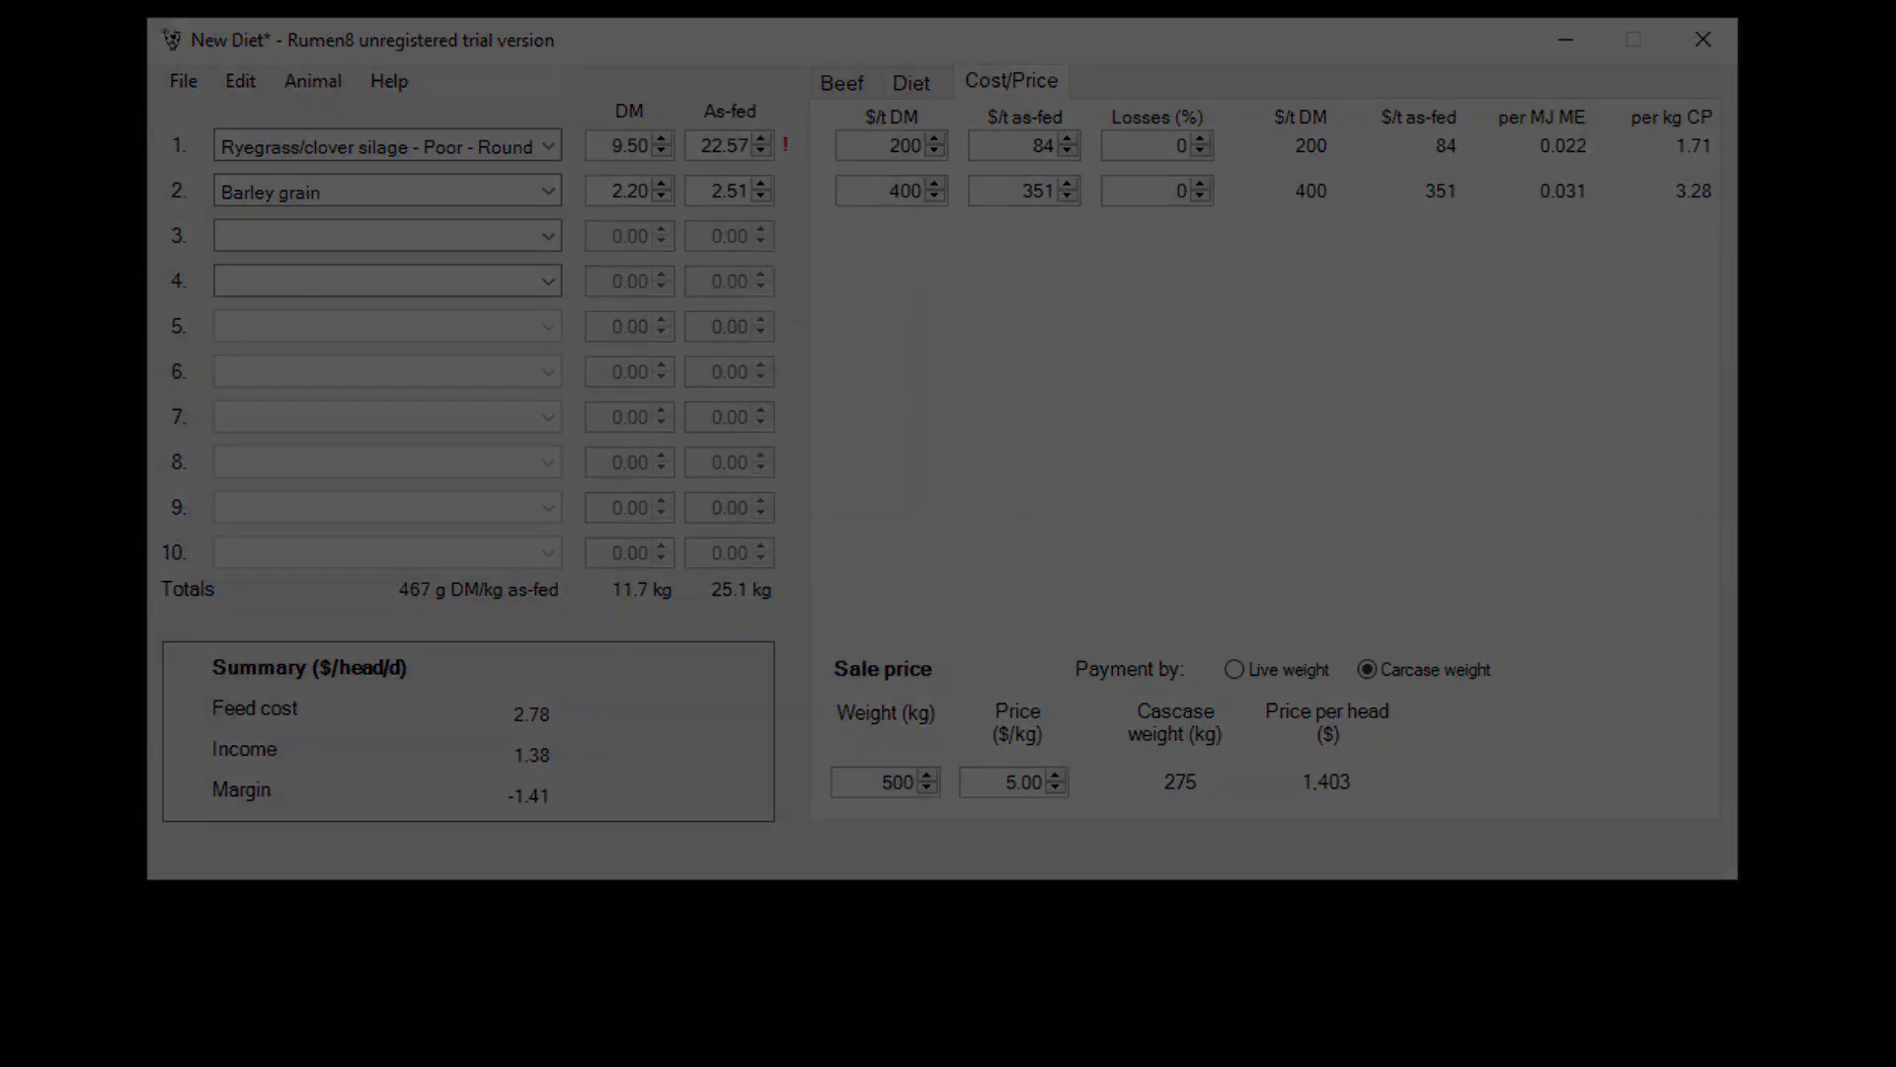